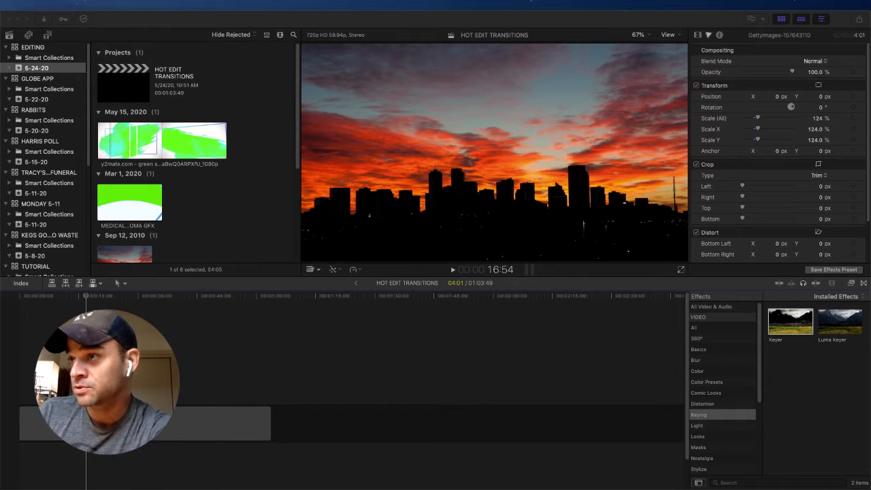
Step: Play the green screen brush clip through its first painted frame until the wipe to the second one begins
click(110, 144)
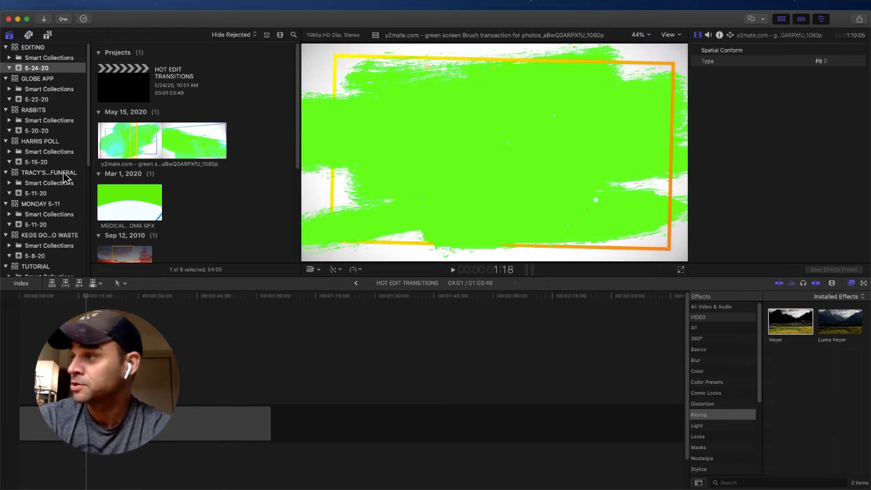
key(space)
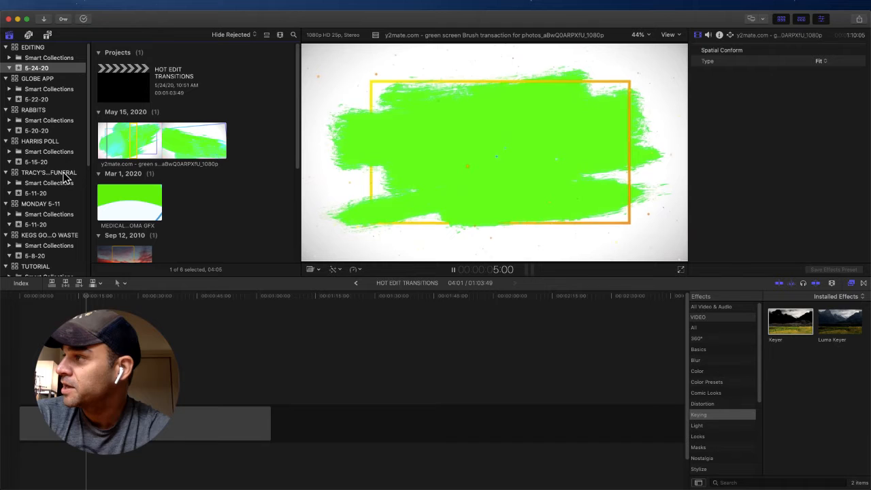
key(space)
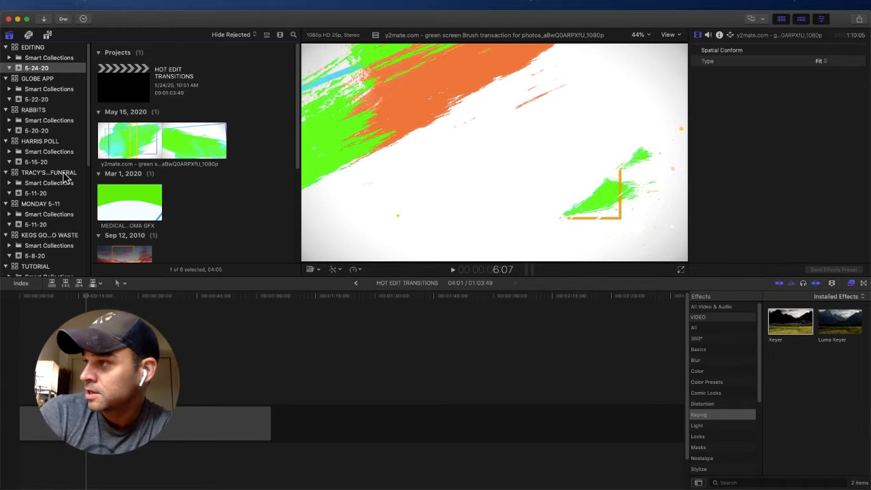
Step: Step frame by frame to 6:03 in the brush clip and end its selected range there
key(Left)
key(Left)
key(Left)
key(Left)
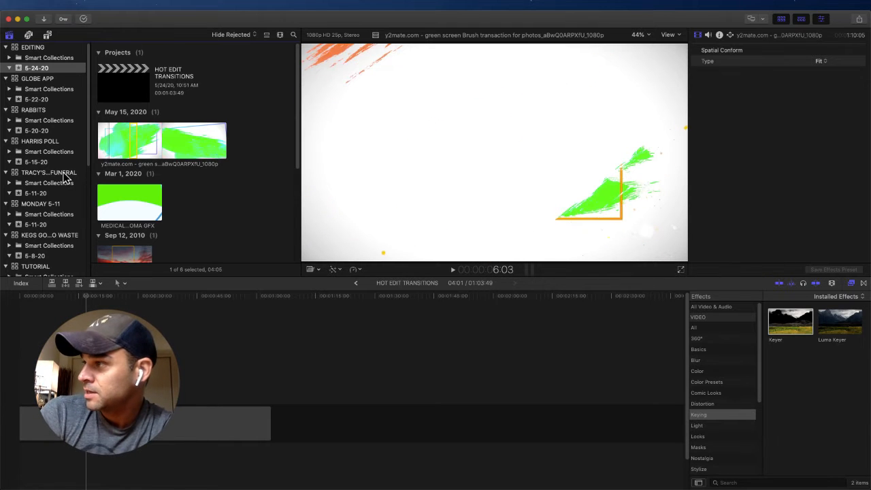
key(Left)
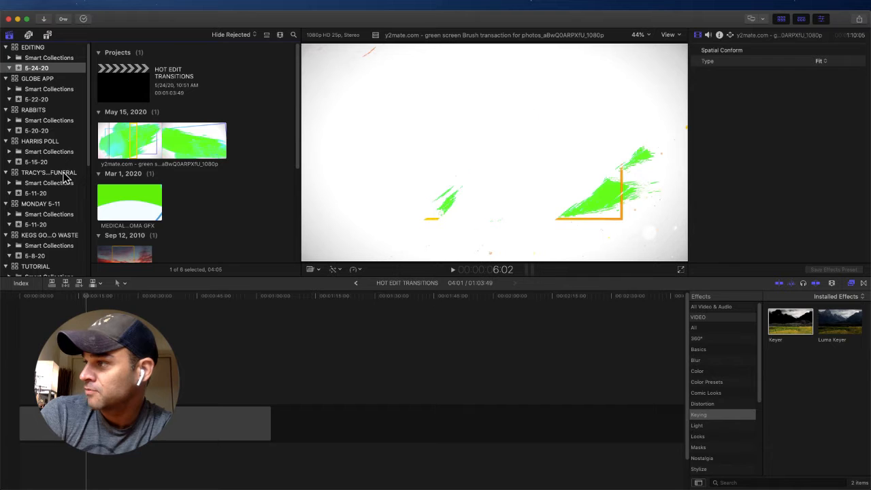
key(Left)
key(Left)
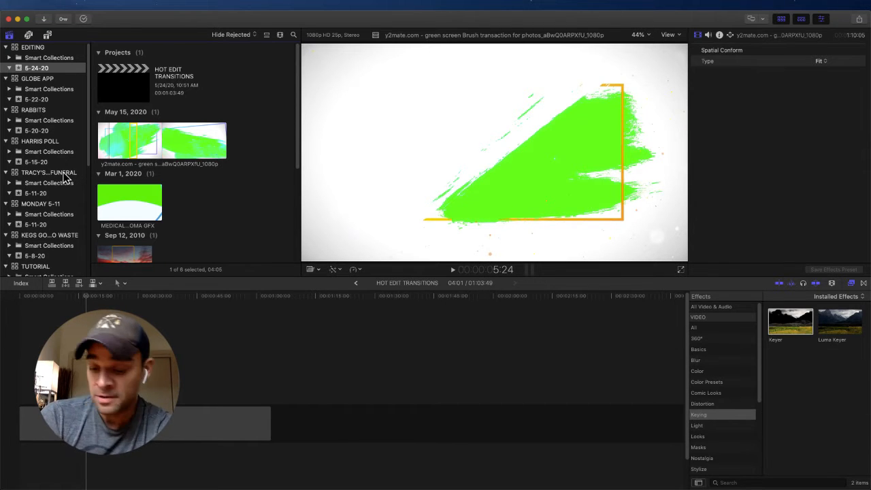
key(Right)
key(Right)
key(Right)
key(Right)
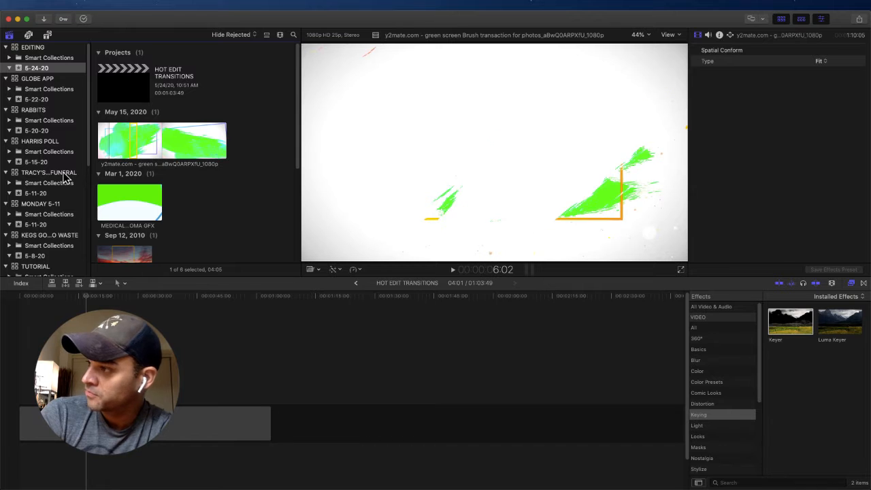
key(Right)
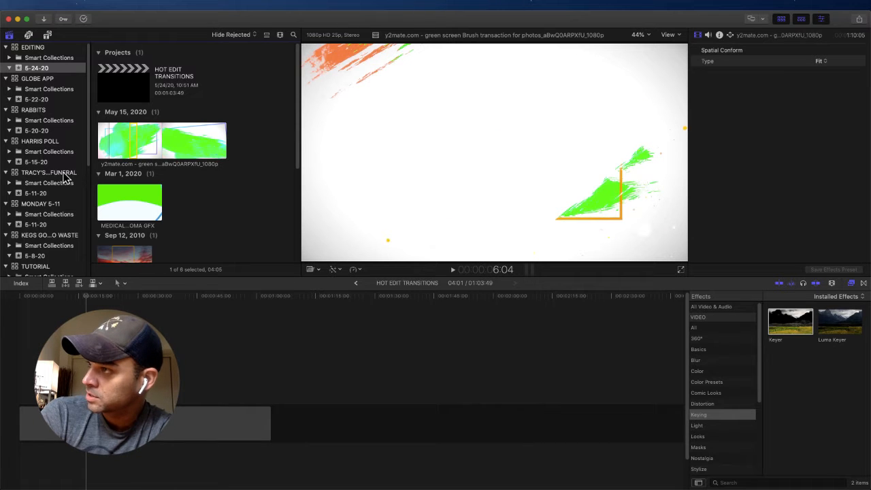
key(Left)
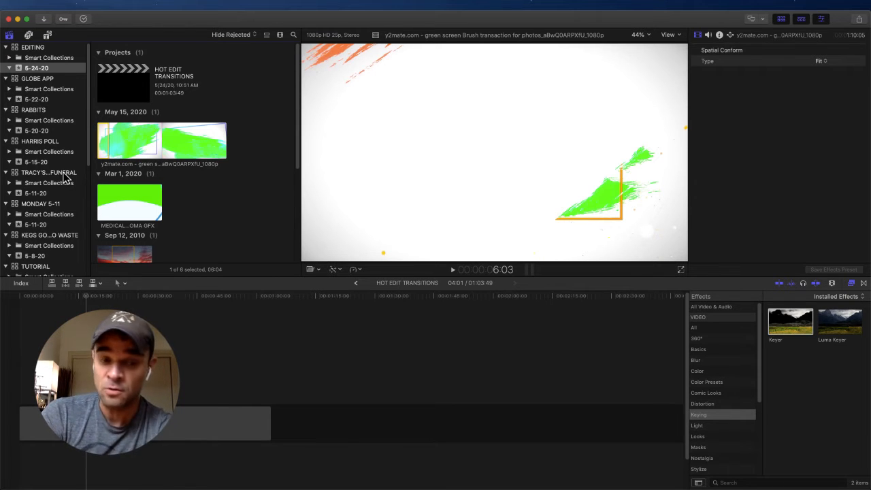
Step: Review the opening brush transition in the source clip, going back to its first frame
key(Left)
key(Left)
key(Left)
key(j)
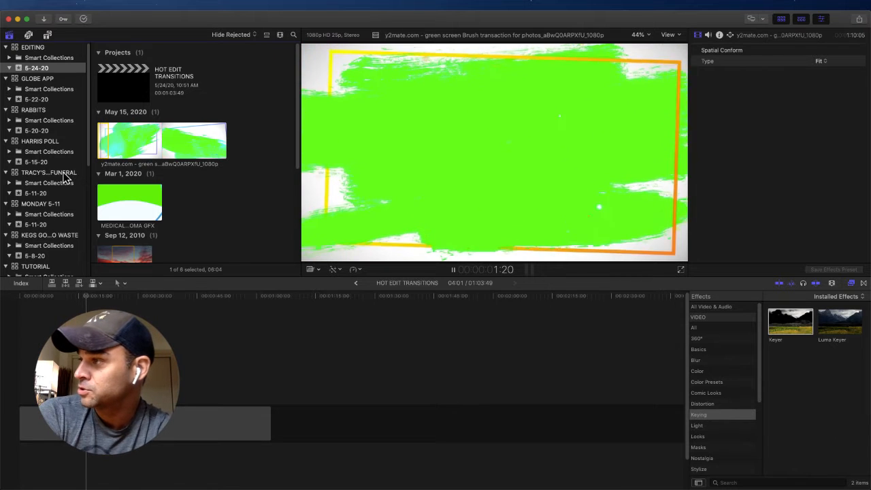
key(space)
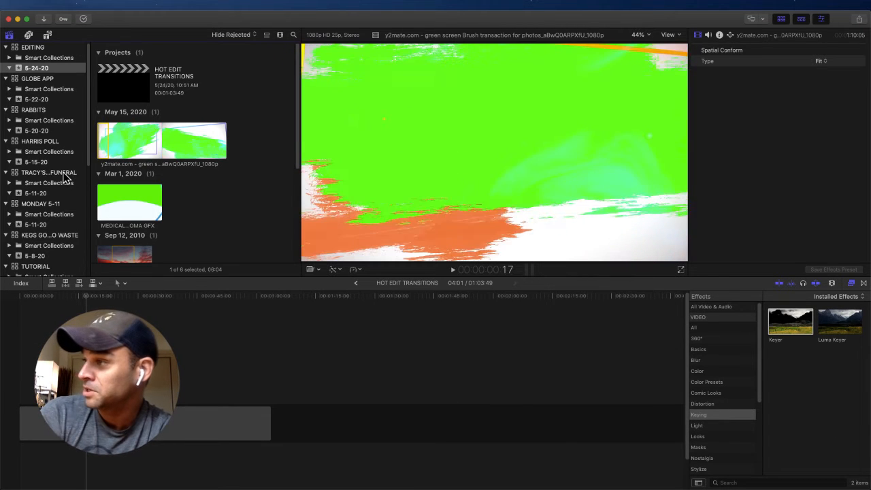
key(Left)
key(Left)
key(Left)
key(Left)
key(Left)
key(Left)
key(Left)
key(Left)
key(Left)
key(Left)
key(Left)
key(Left)
key(Left)
key(Left)
key(Left)
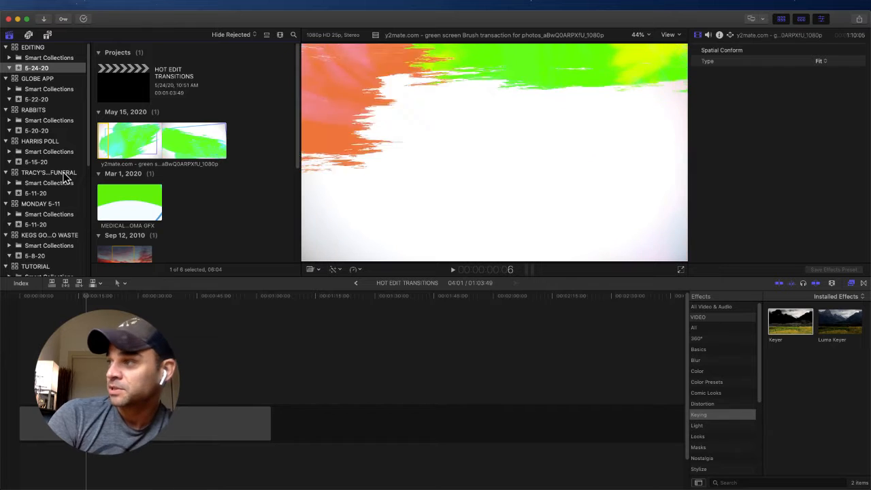
key(Left)
key(Left)
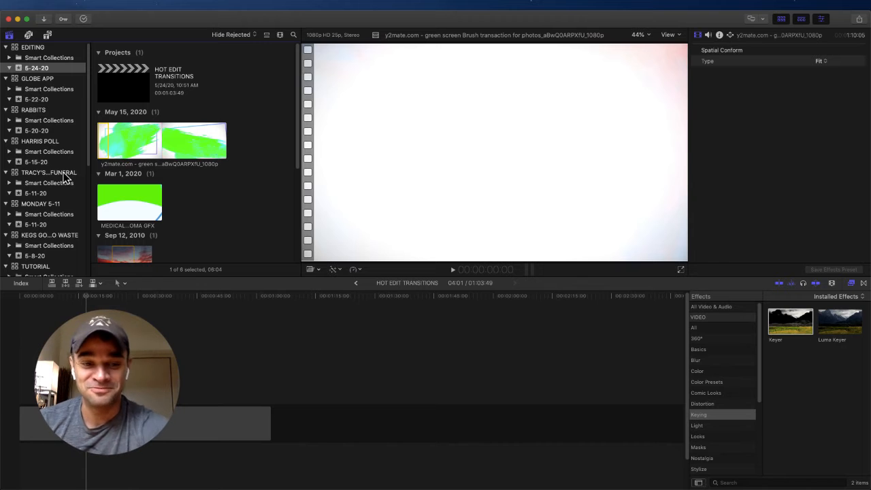
Step: Place only the video of the selected brush clip range in the timeline above the two city photos
click(4, 299)
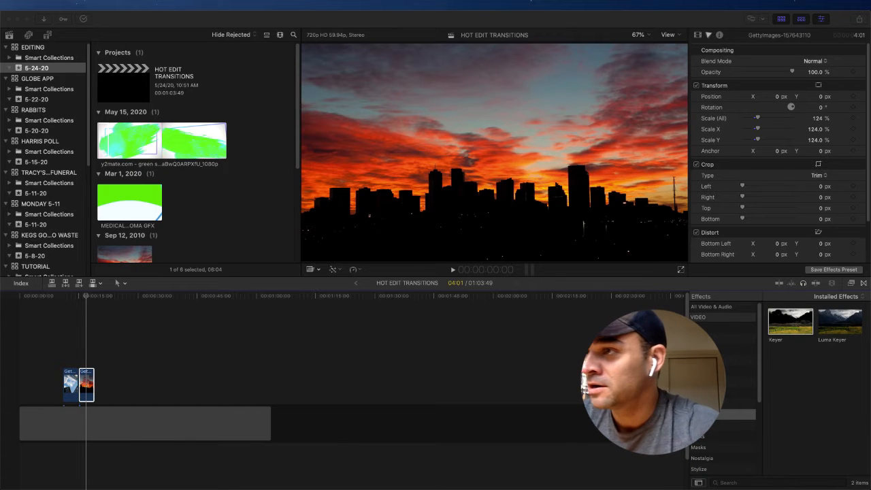
click(104, 145)
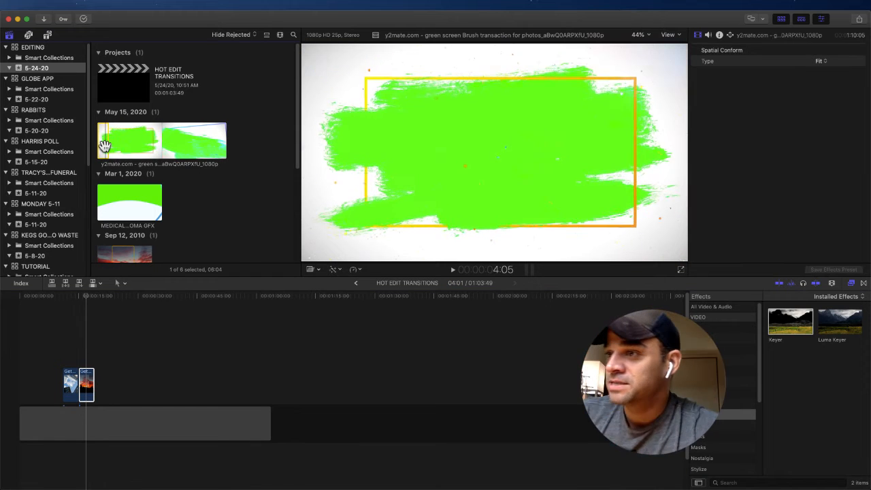
click(98, 291)
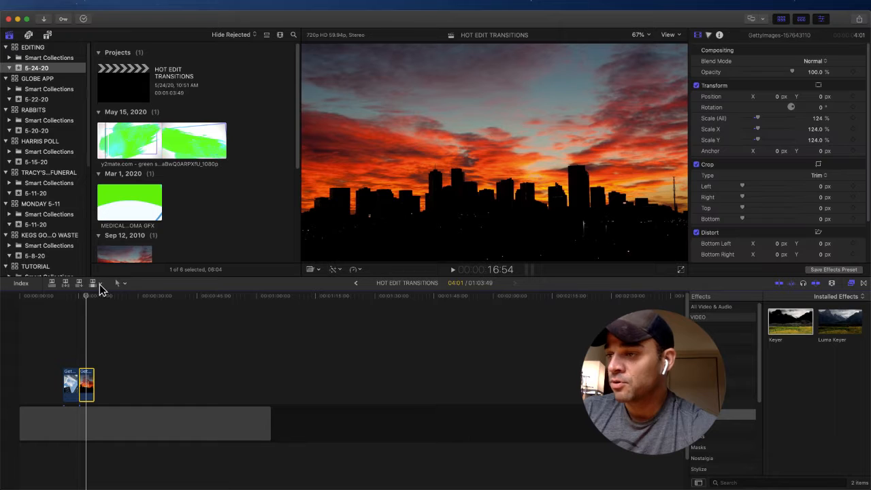
click(100, 284)
click(116, 302)
drag(106, 157, 56, 349)
click(71, 346)
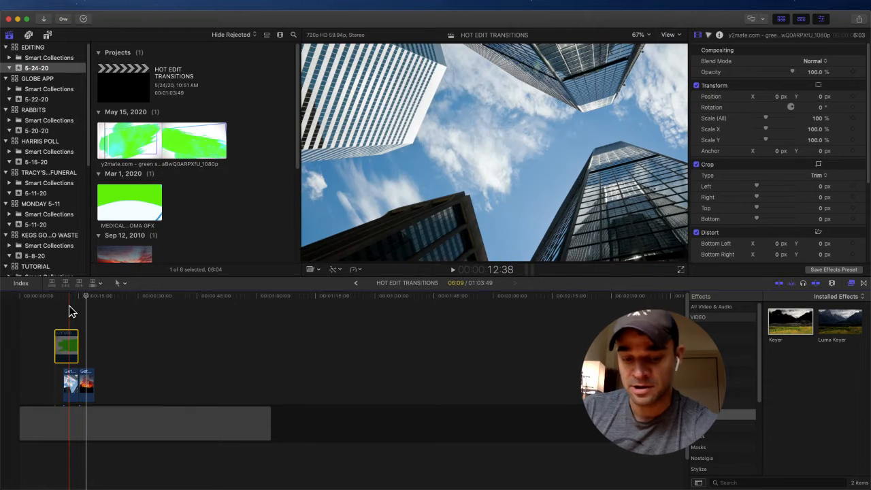
Step: Play across the cut between the photos, and enable the brush clip above them in the timeline
key(space)
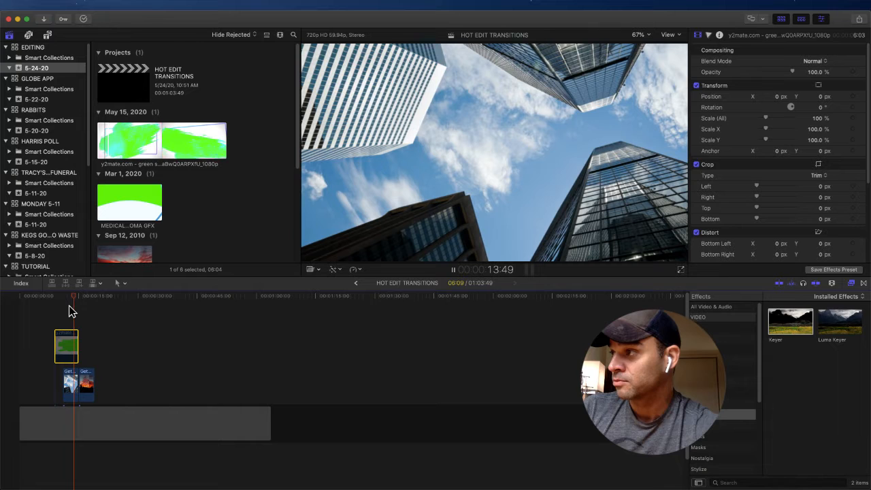
key(space)
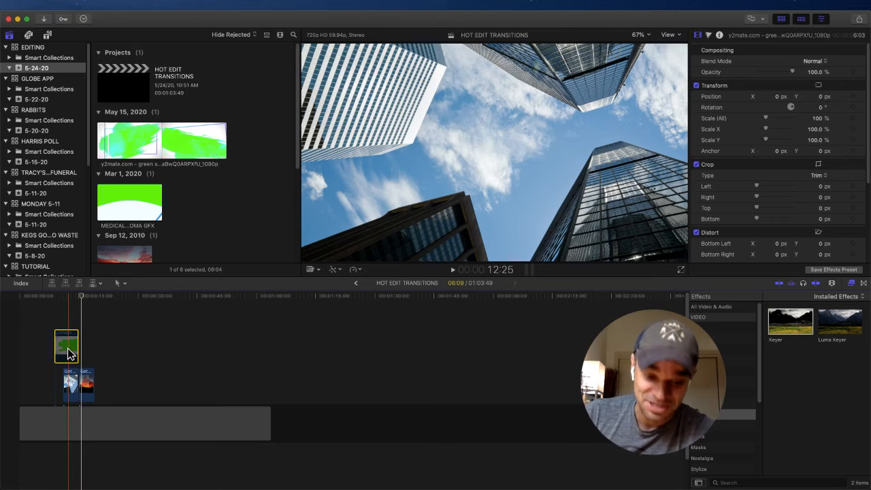
key(v)
click(70, 294)
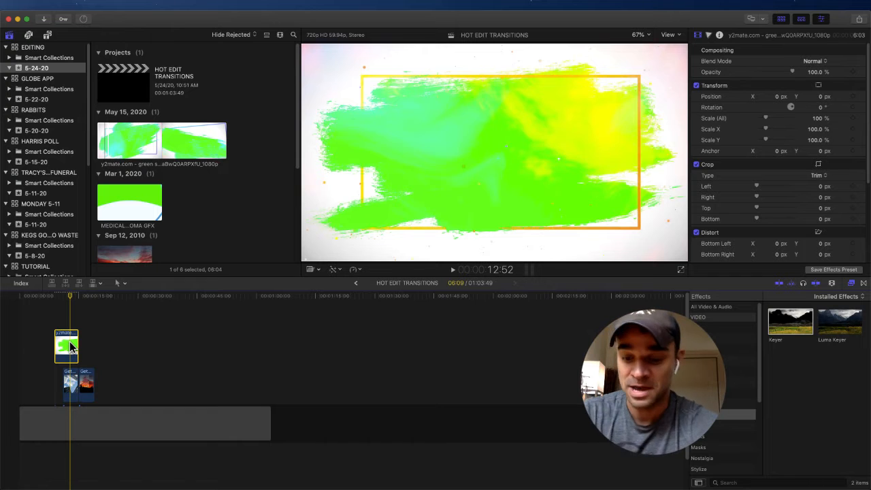
Step: Extend the end of the brush clip to line up with the end of the sunset skyline photo
key(super+equal)
key(super+equal)
key(super+equal)
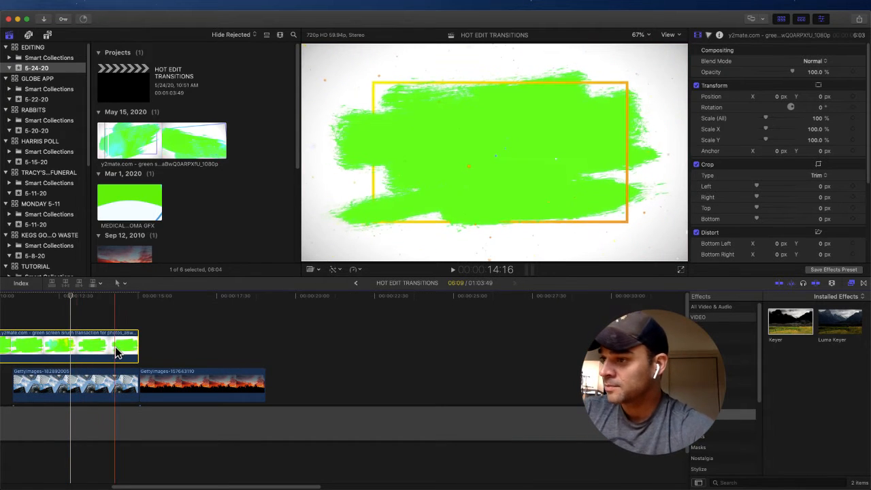
click(138, 295)
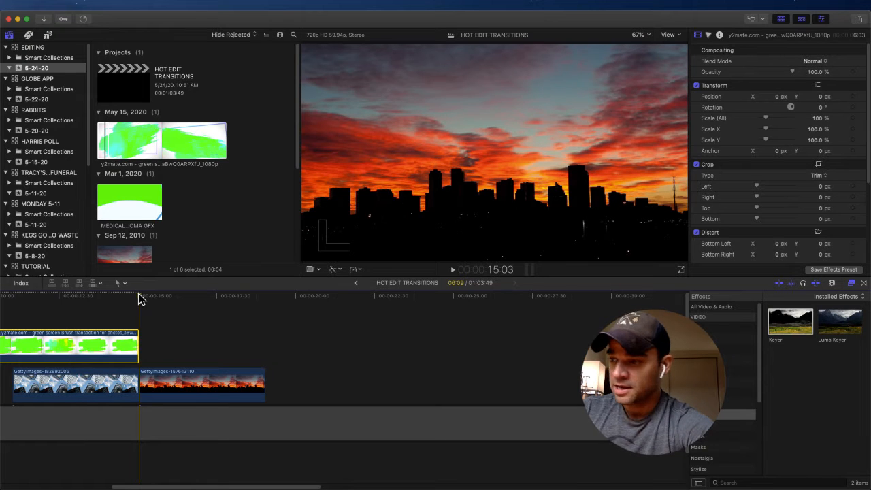
key(Left)
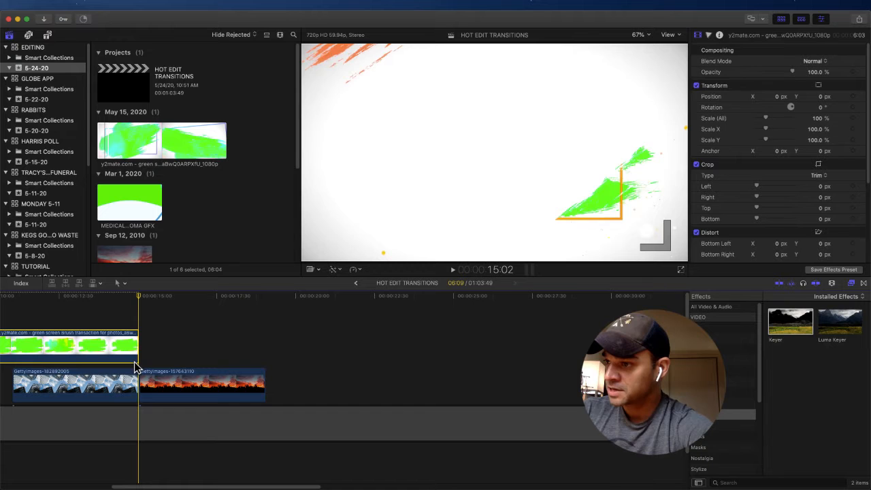
drag(138, 347, 265, 353)
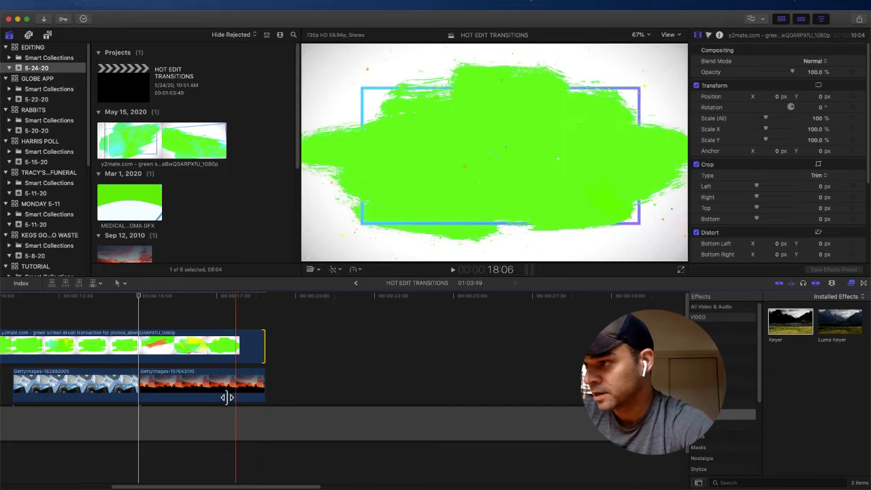
Step: Trim the start of the brush clip to line up with the start of the skyscraper photo
drag(138, 300, 10, 309)
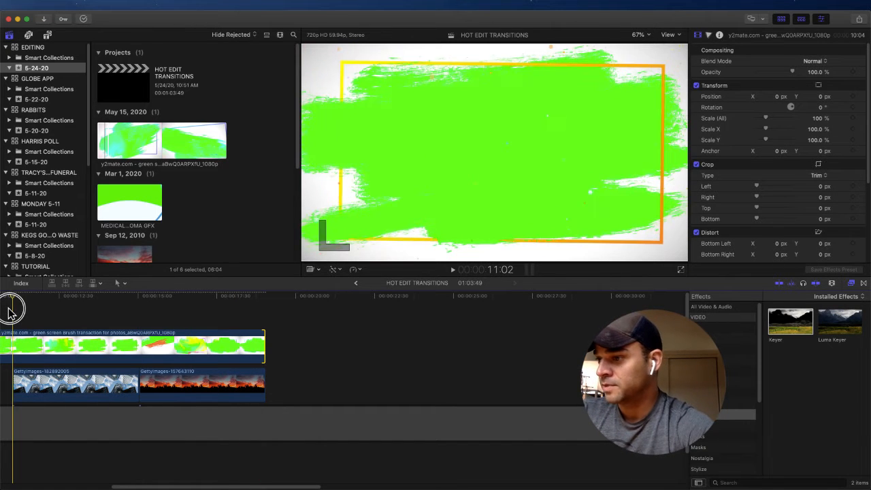
drag(134, 486, 100, 486)
drag(58, 340, 124, 344)
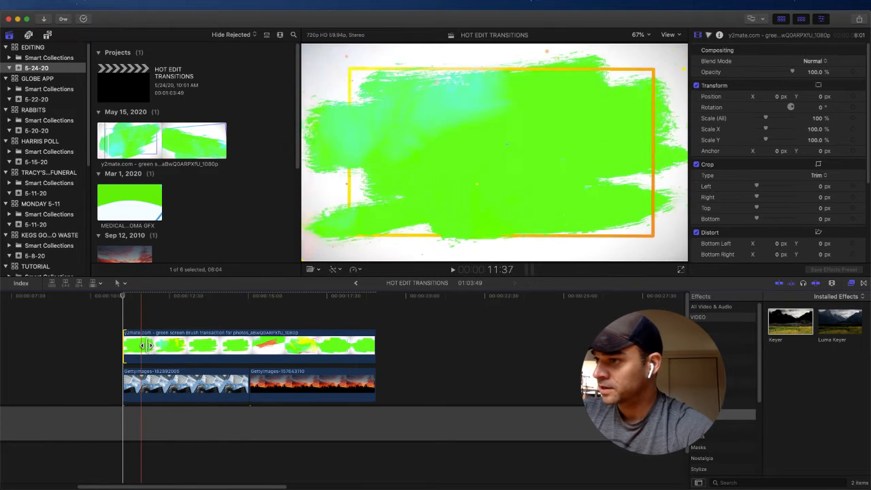
Step: Apply the Keyer effect to the green screen brush clip above the two photos
click(141, 297)
click(137, 346)
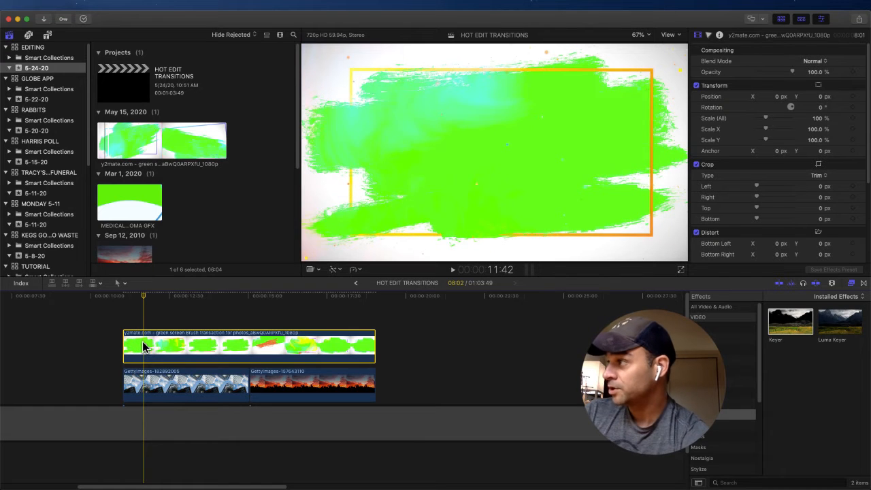
click(789, 333)
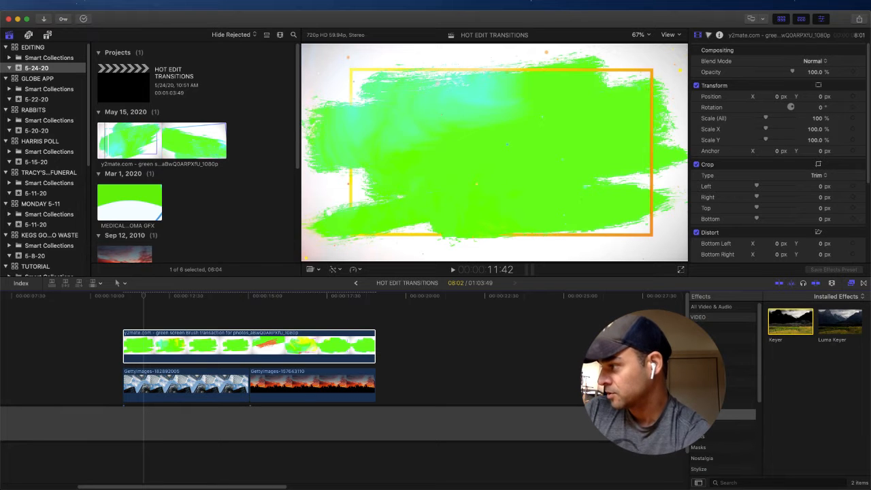
double_click(775, 336)
drag(789, 332, 171, 359)
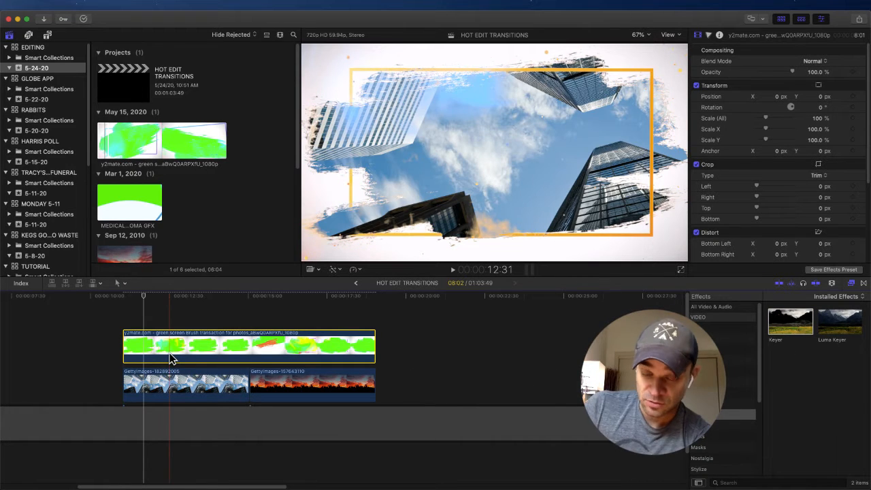
Step: Play and scrub through the keyed brush transition between the skyscraper and sunset photos to check the result
drag(146, 295, 208, 299)
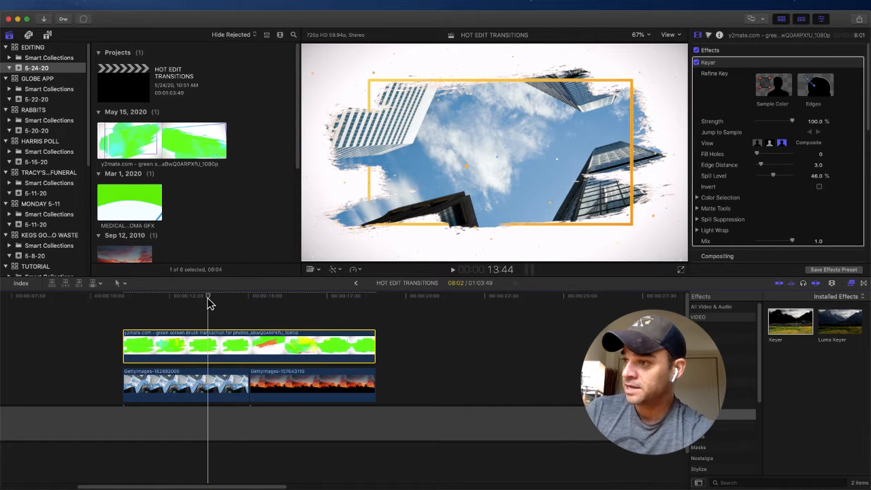
key(space)
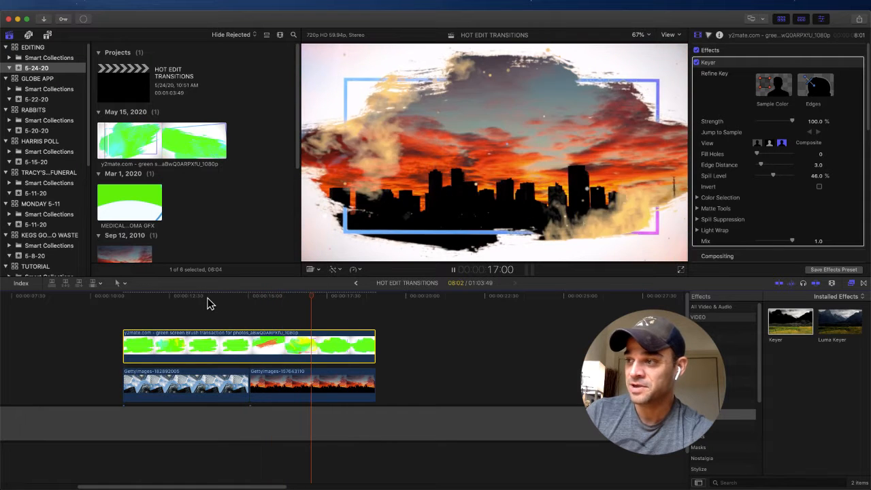
key(space)
click(212, 298)
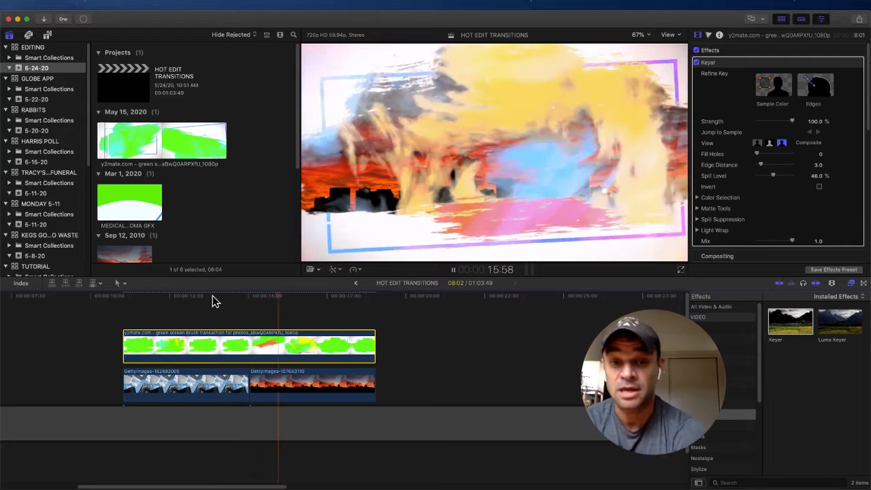
key(space)
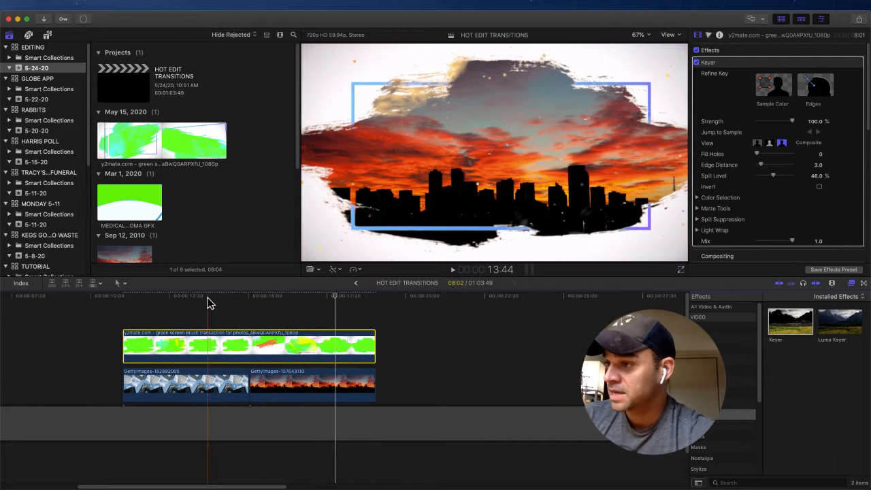
click(188, 297)
drag(178, 297, 236, 295)
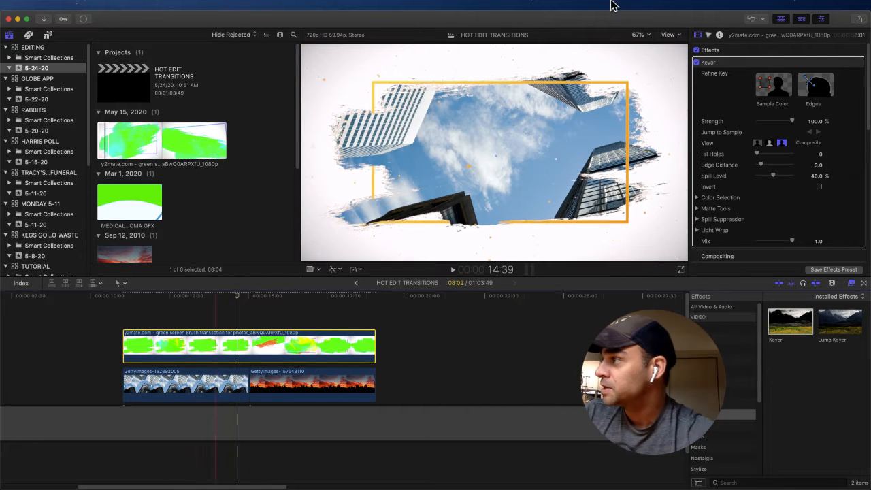
Step: Scale the keyed brush clip up to 144% so its brush shape fills more of the frame
scroll(760, 206, down, 4)
scroll(761, 206, down, 1)
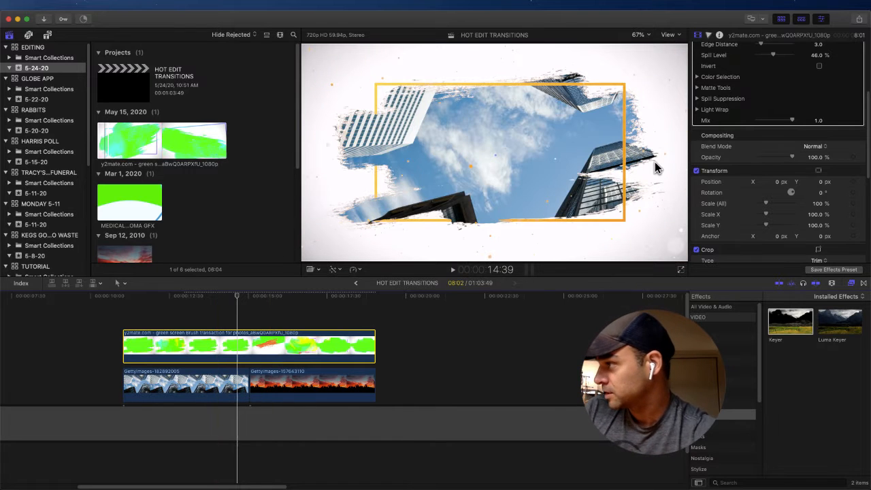
drag(766, 206, 769, 207)
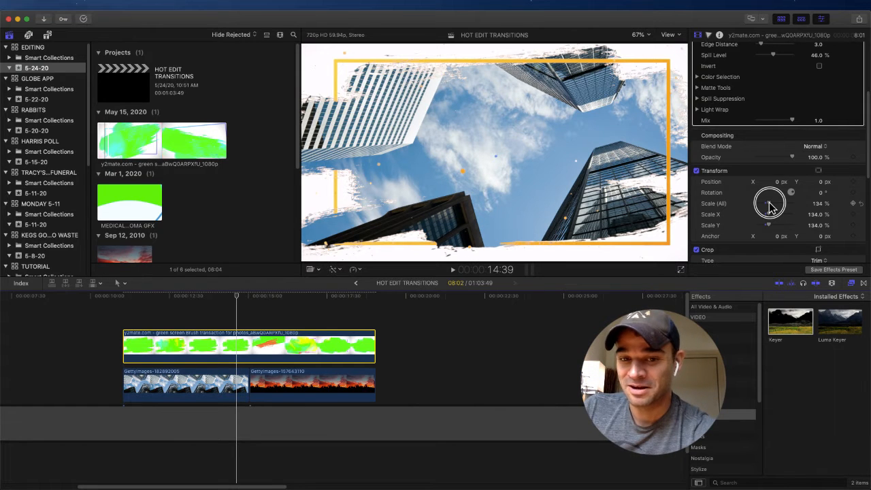
drag(770, 206, 770, 207)
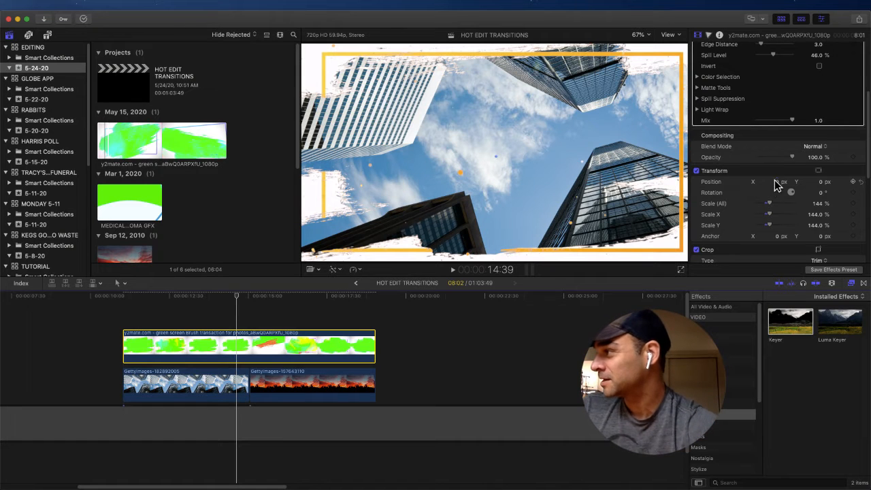
Step: Play the enlarged brush transition from near its start and through the change from the skyscraper to the sunset photo
click(131, 304)
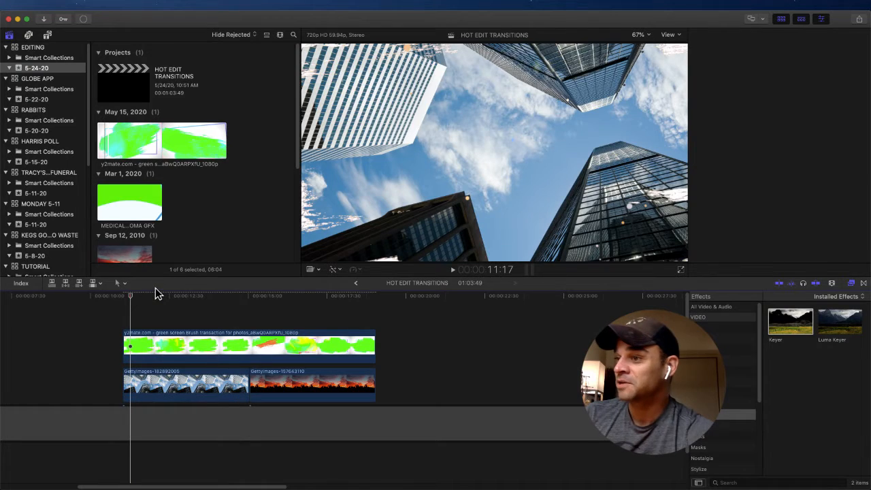
key(space)
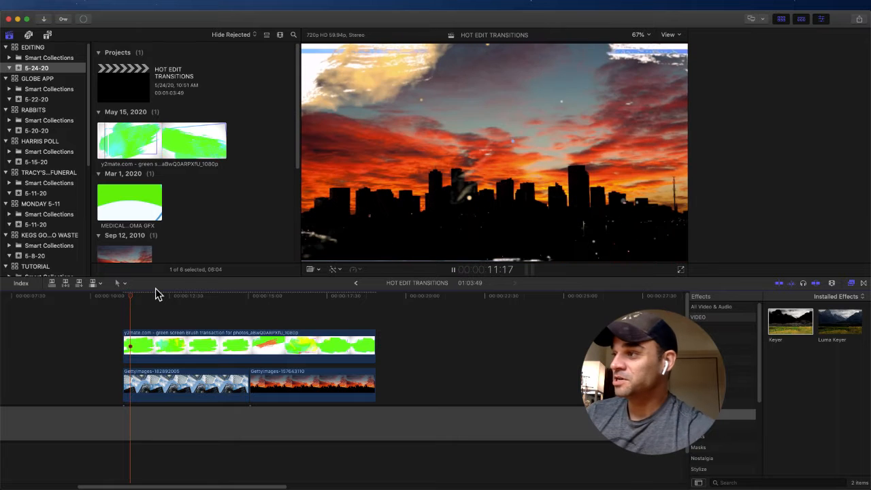
key(space)
key(space)
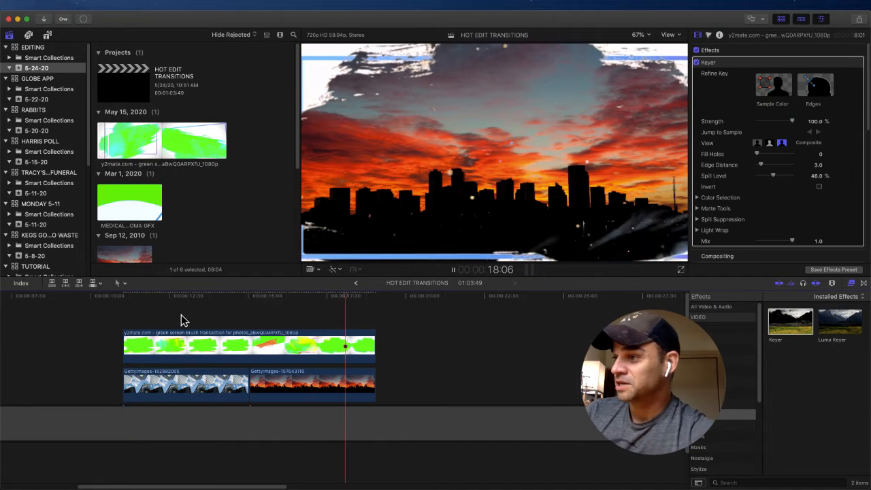
click(214, 303)
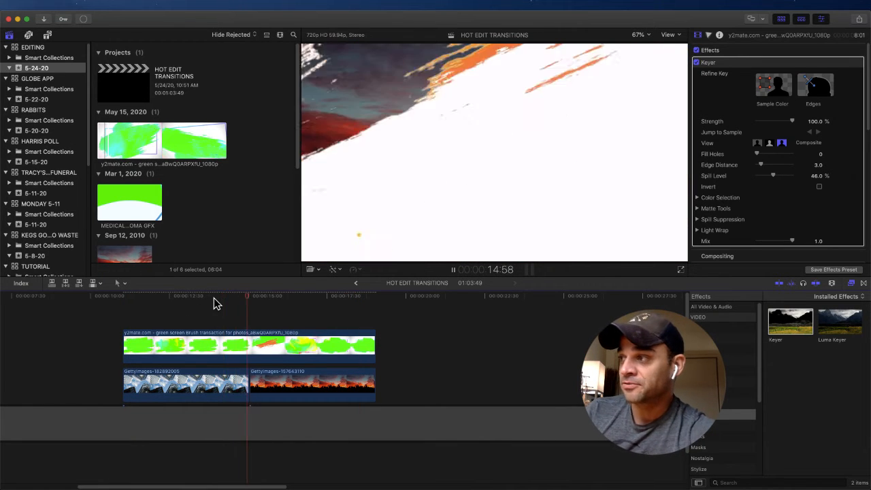
key(space)
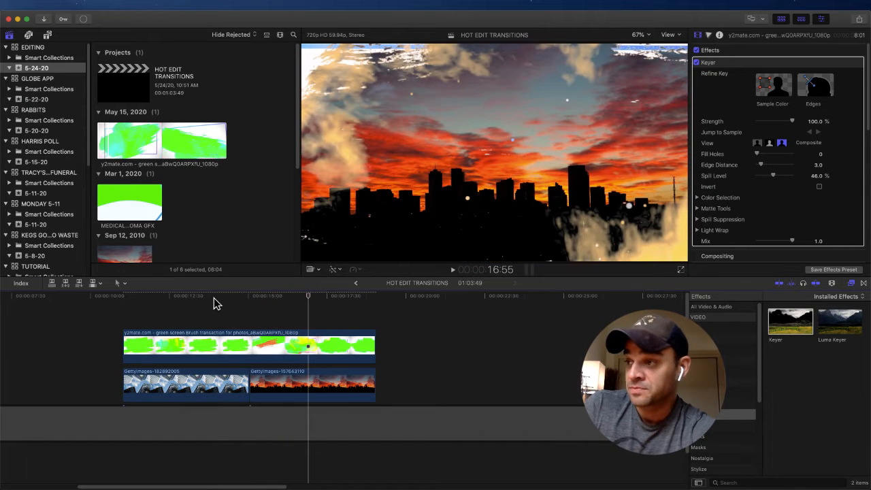
Step: Tint the brush clip around its orange stroke with a color board correction, setting Master to 86° and 89%
click(263, 305)
click(260, 346)
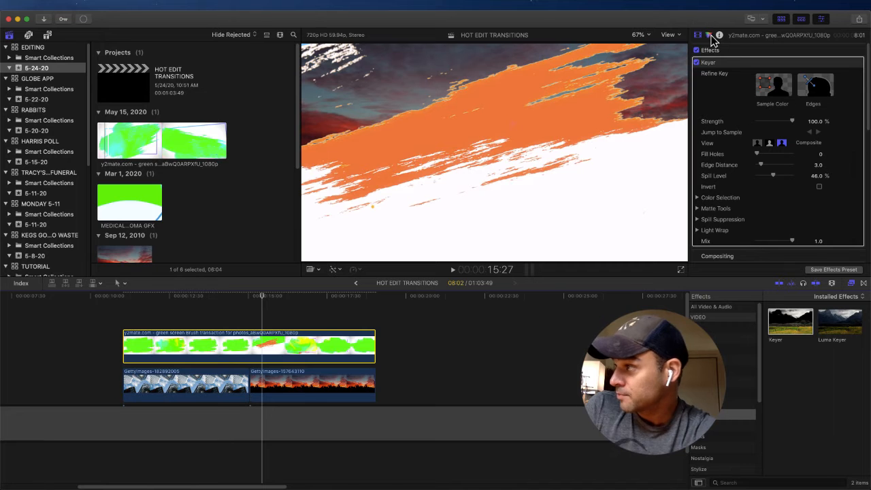
click(708, 35)
click(259, 348)
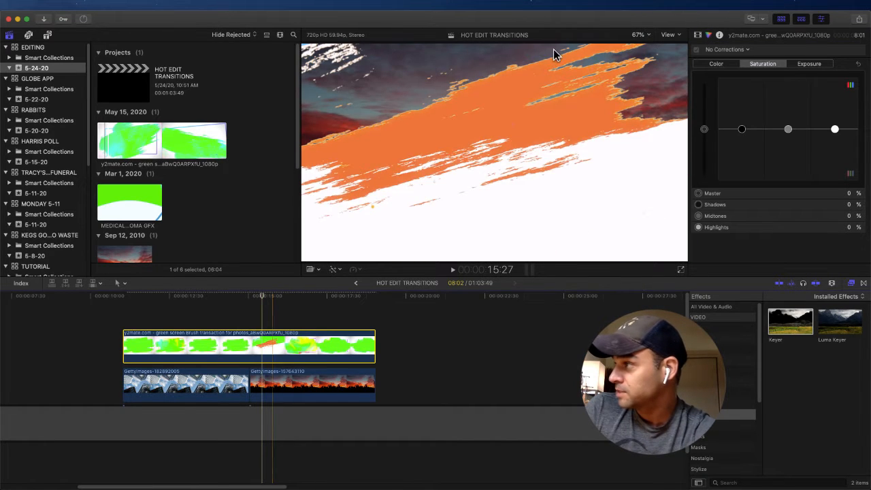
click(717, 64)
drag(748, 133, 735, 83)
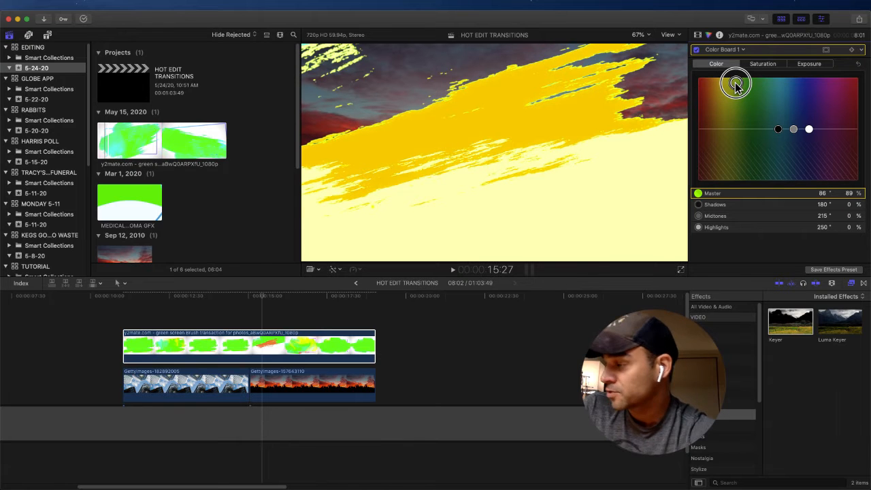
Step: Set the brush clip's Shadows color to 190° and 66%, and scrub through the tinted transition
drag(266, 299, 134, 311)
key(space)
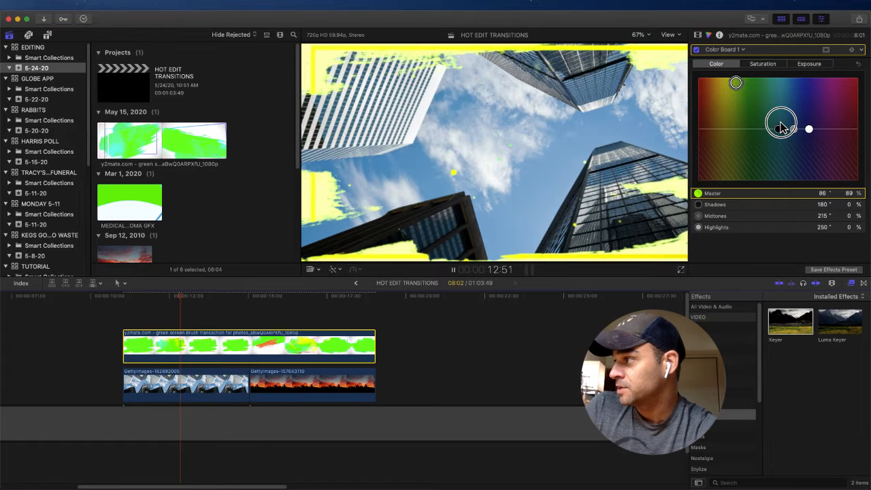
drag(780, 128, 782, 94)
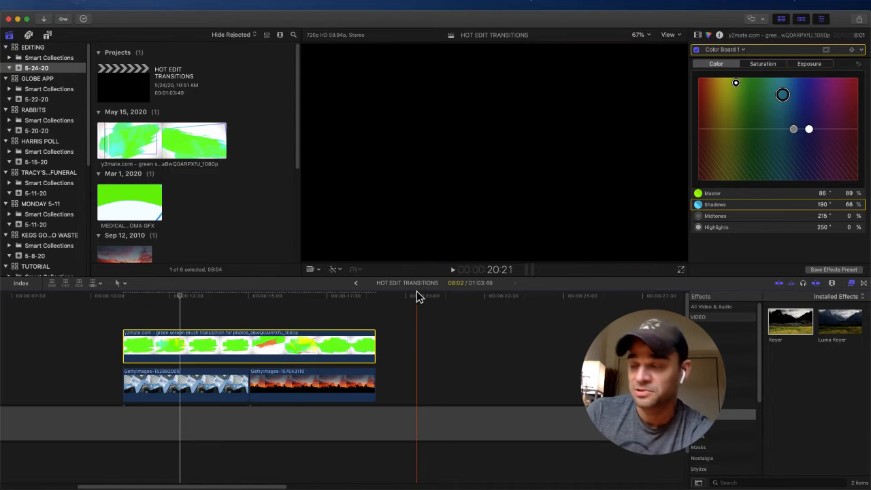
click(191, 299)
drag(191, 300, 295, 295)
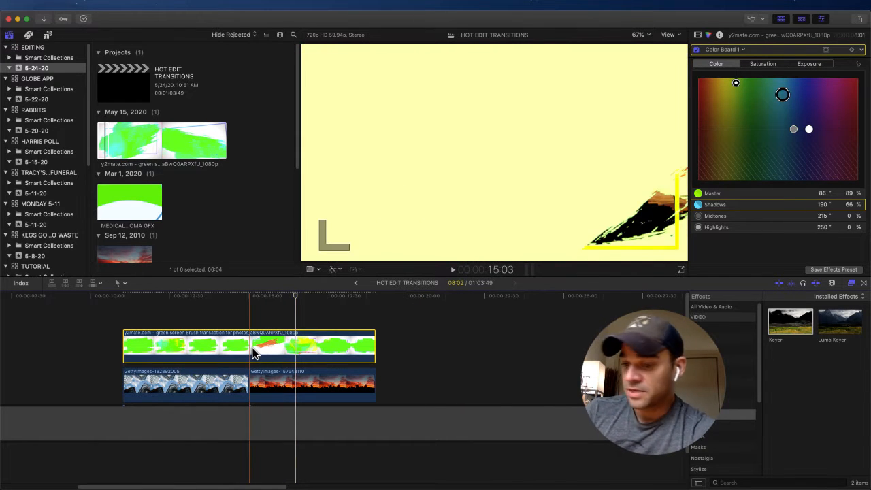
Step: Delete the green screen brush clip from above the two photos
key(Delete)
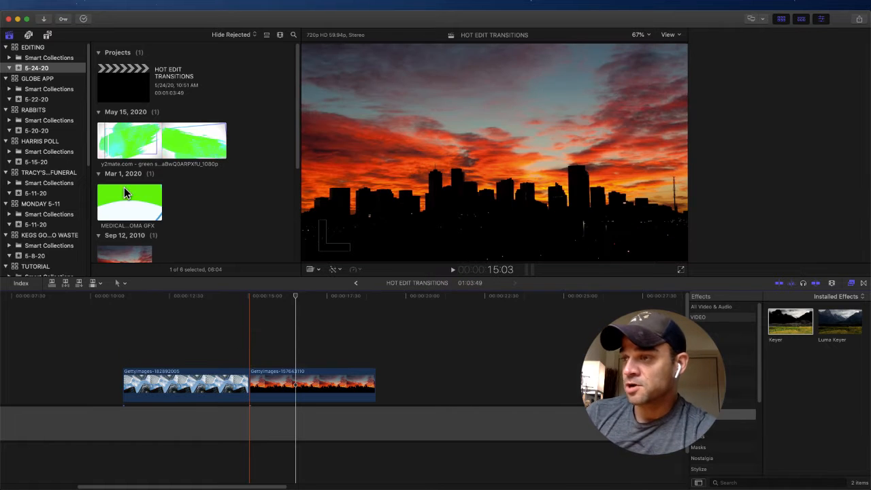
key(super+6)
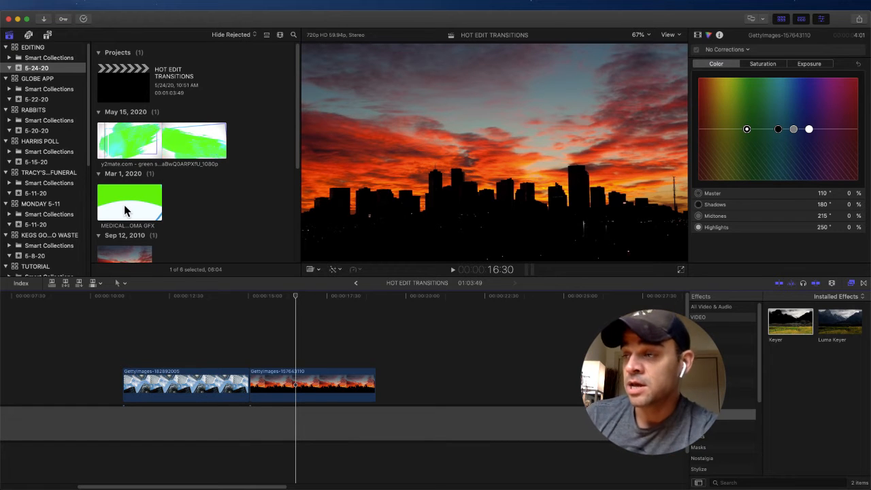
Step: Disable the Dialogue-1 audio of the MEDICAL CHROMA GFX clip in the browser
click(124, 211)
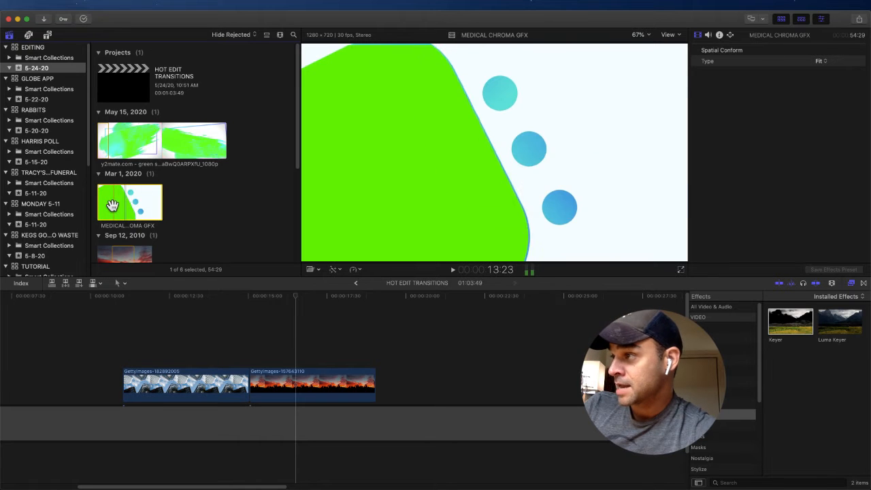
click(707, 35)
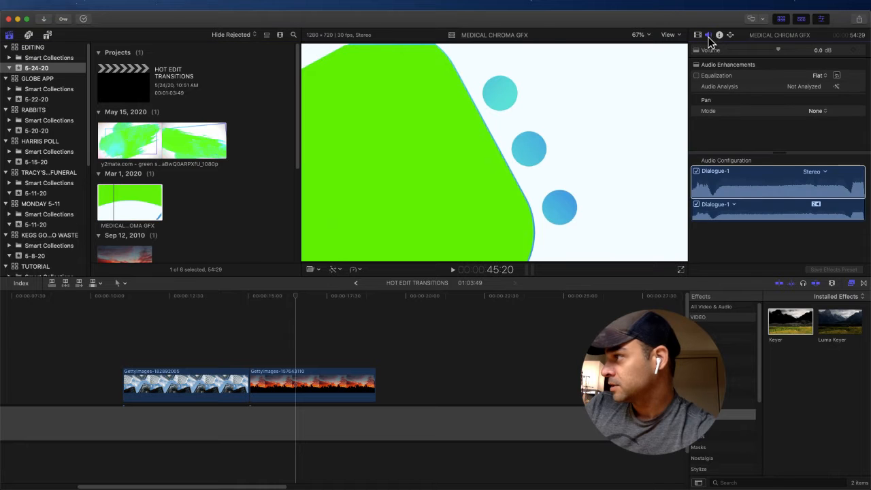
click(696, 172)
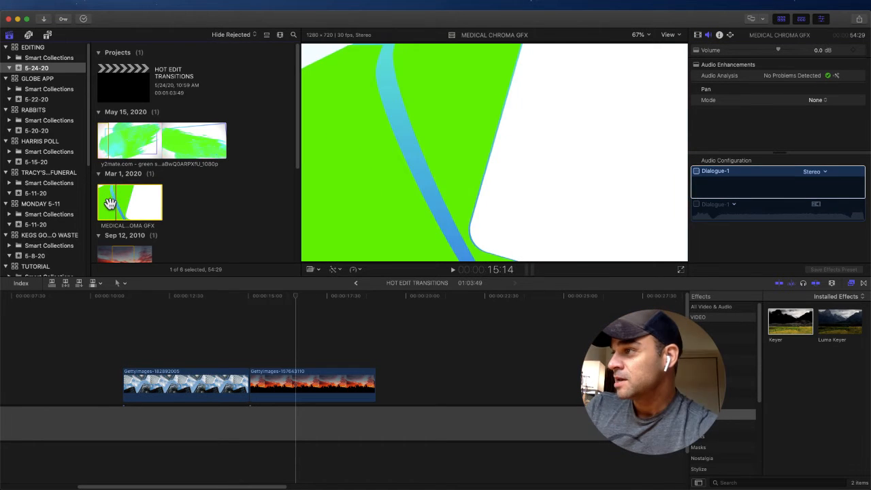
Step: Play back and forth through the MEDICAL CHROMA GFX clip to look for a suitable green screen wipe
key(space)
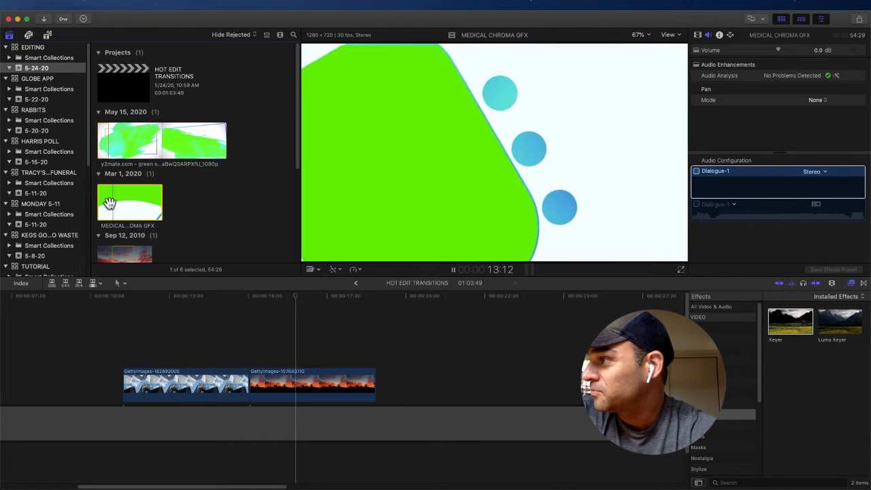
key(space)
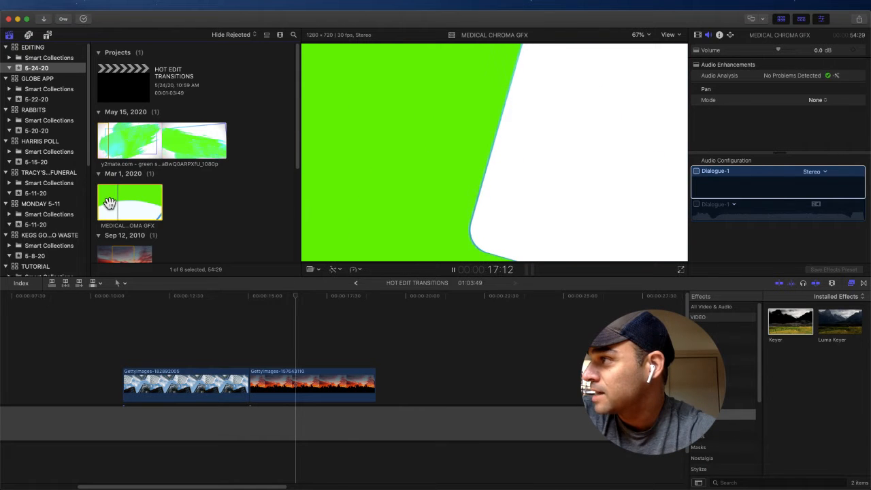
key(space)
key(Left)
key(Left)
key(Left)
key(Left)
key(Left)
key(Left)
key(Left)
key(Left)
key(Left)
key(Left)
key(Left)
key(Left)
key(Left)
key(Left)
key(Left)
key(Left)
key(Left)
key(Left)
key(Left)
key(Left)
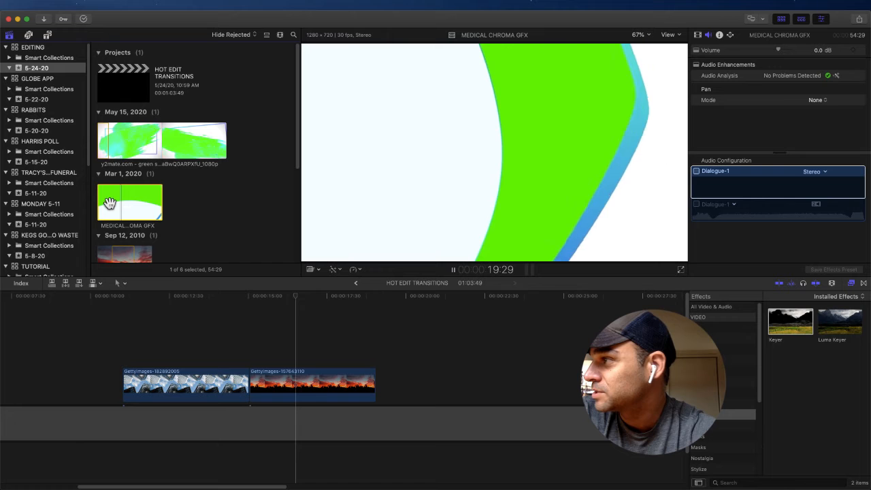
key(space)
key(space)
key(shift+Left)
key(shift+Left)
key(shift+Left)
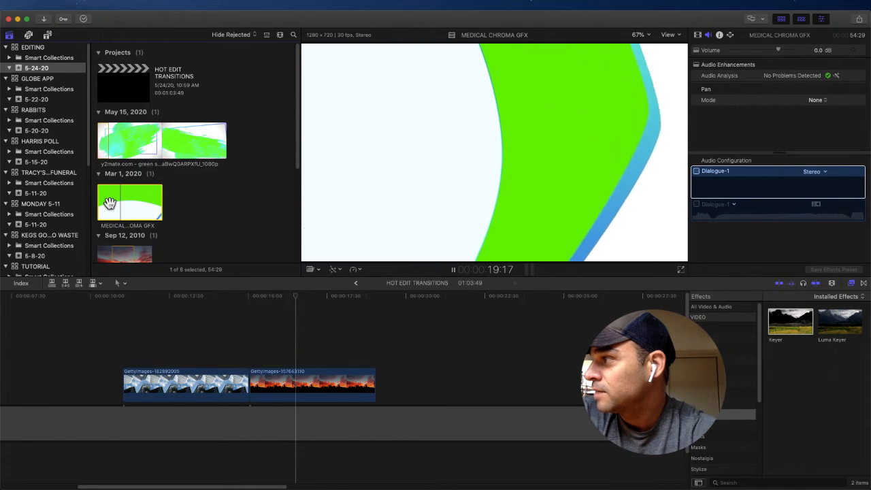
key(j)
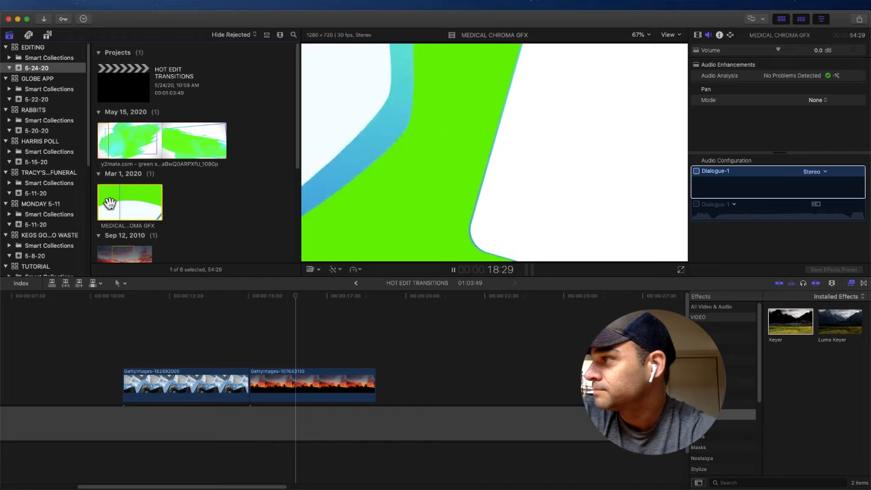
key(space)
key(space)
key(l)
key(l)
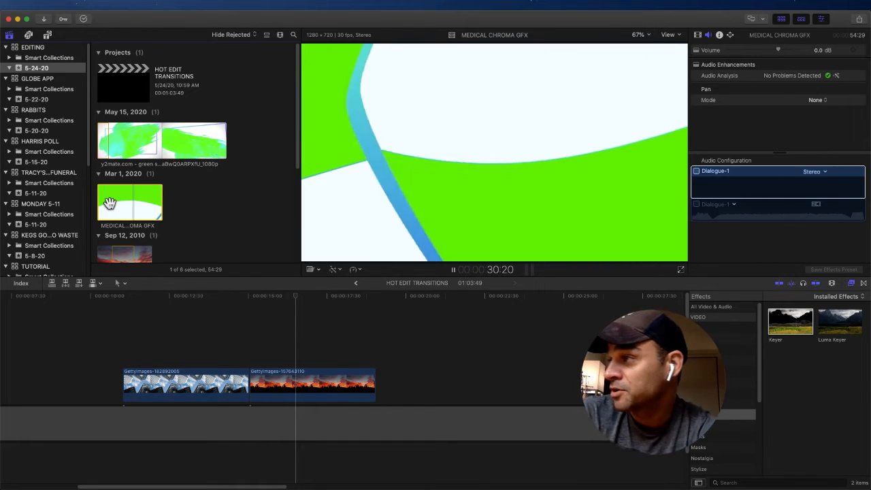
key(space)
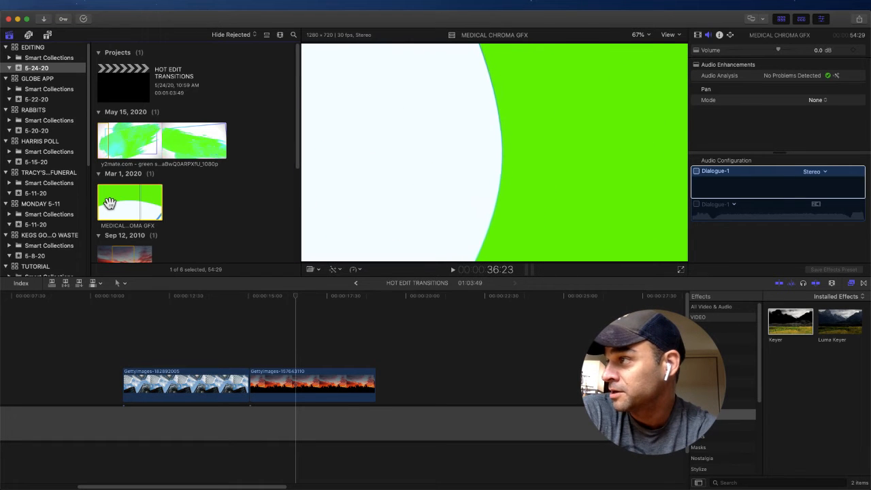
key(space)
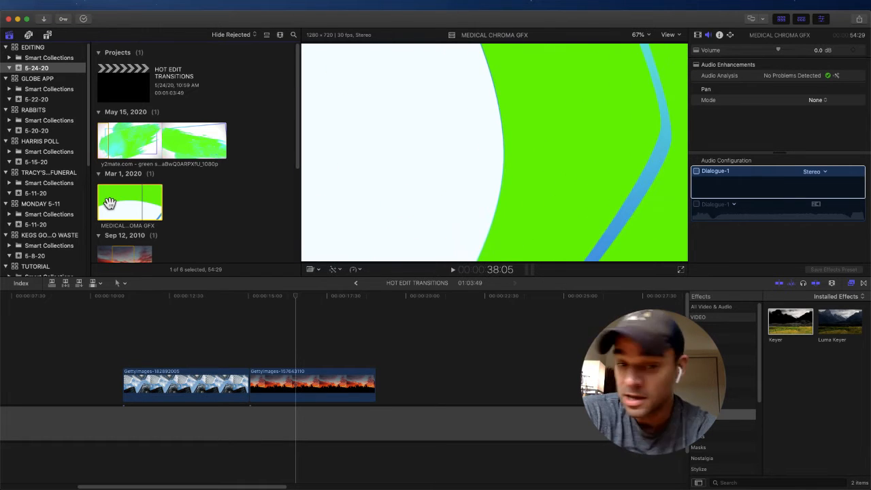
Step: Mark a 02:07 range around the chosen wipe in the MEDICAL CHROMA GFX clip
key(j)
key(j)
key(k)
key(l)
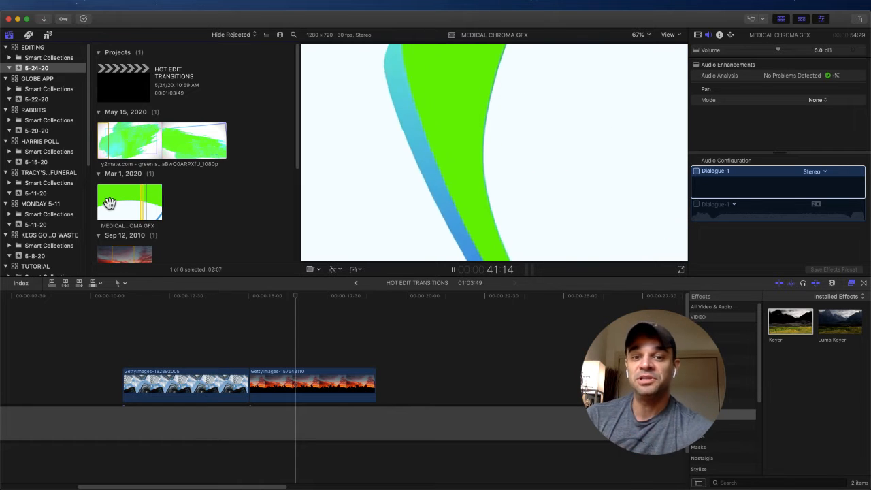
key(k)
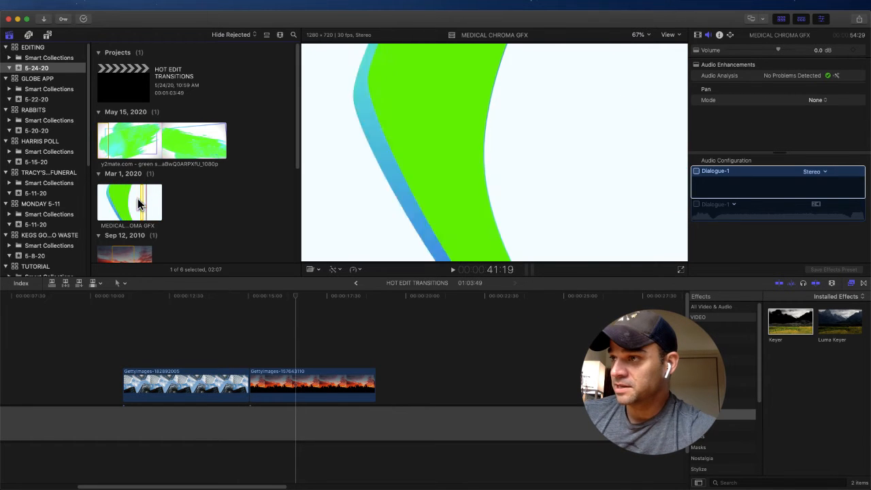
Step: Place the marked MEDICAL CHROMA GFX range as Video Only above the cut between the skyscraper and sunset photos
key(super+equal)
key(super+equal)
key(super+equal)
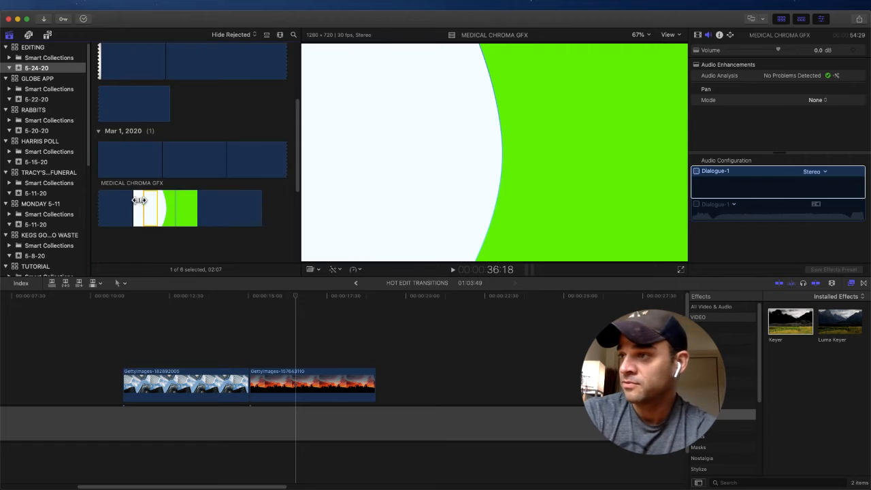
click(100, 284)
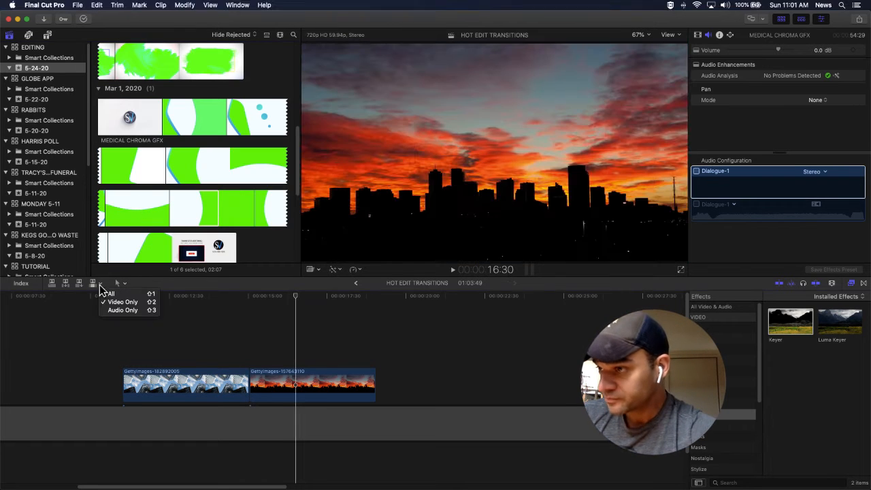
click(120, 303)
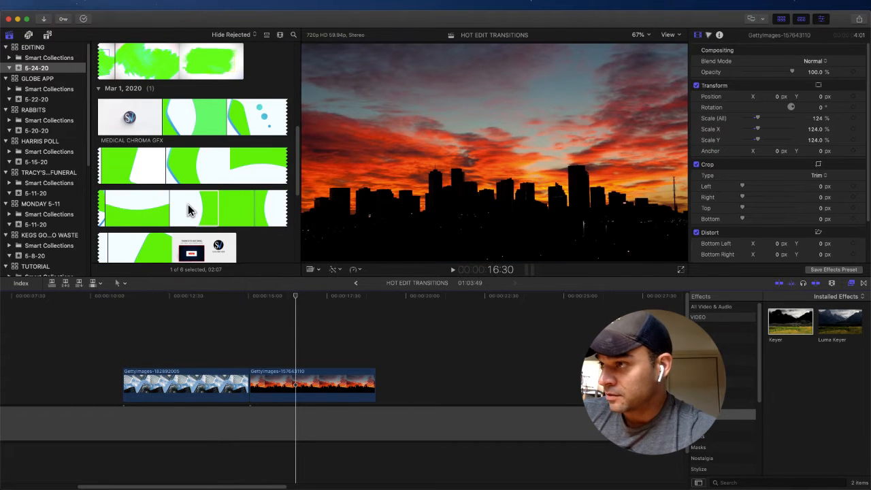
drag(211, 205, 221, 359)
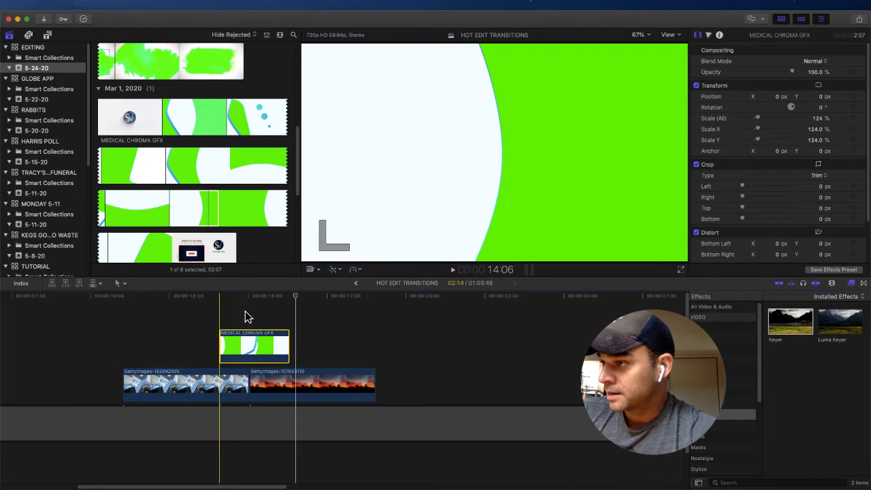
Step: Shift the medical graphics clip slightly earlier to align its wipe with the cut between the photos, and preview it
drag(245, 298, 250, 297)
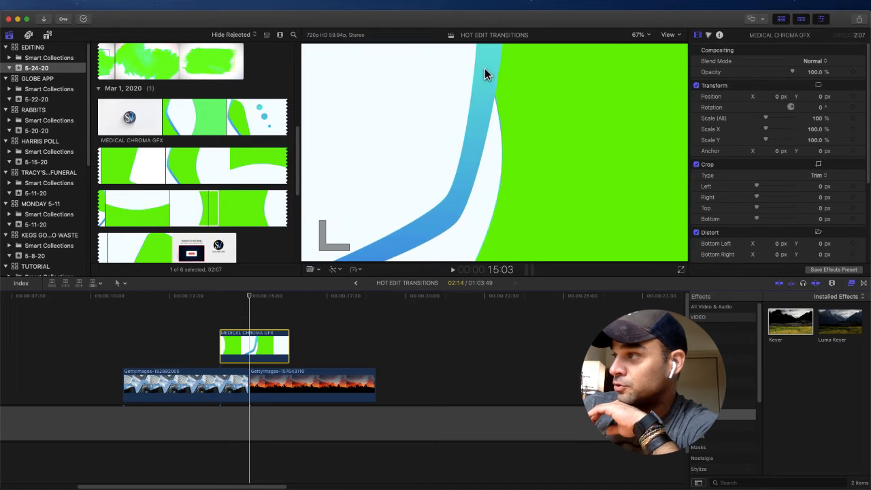
mouse_move(251, 346)
mouse_down()
mouse_move(239, 346)
mouse_move(253, 348)
mouse_up()
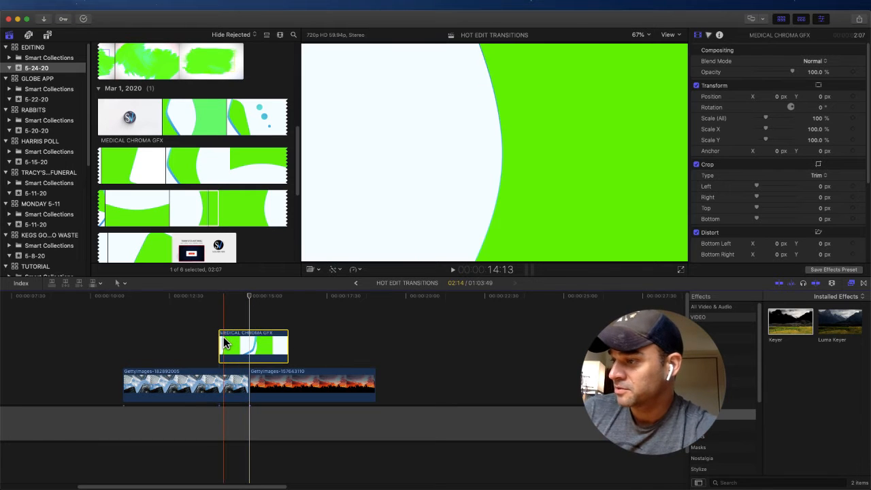
key(space)
key(space)
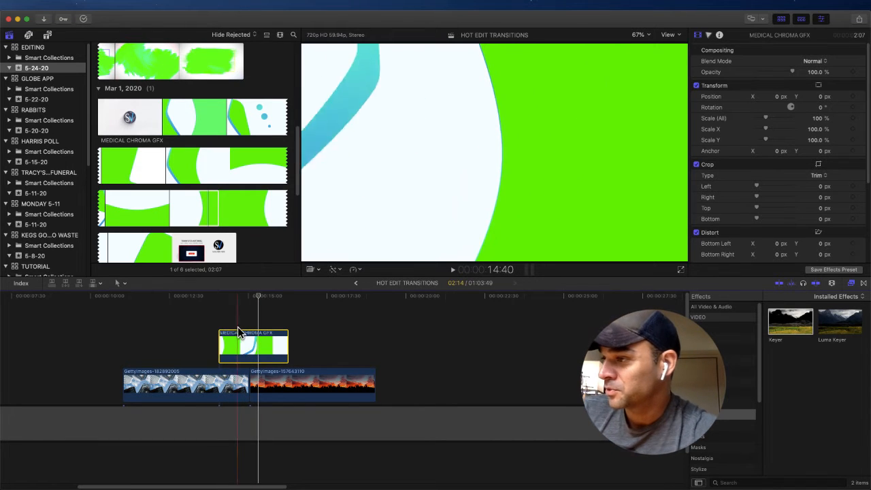
Step: Move the medical graphics clip slightly earlier against the 15:03 cut so its blue stripe advances further across the frame
click(251, 299)
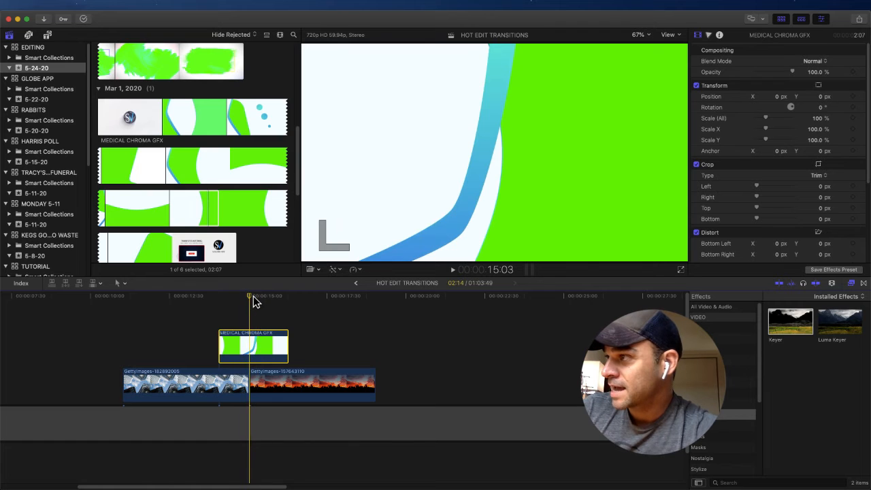
drag(254, 332, 249, 353)
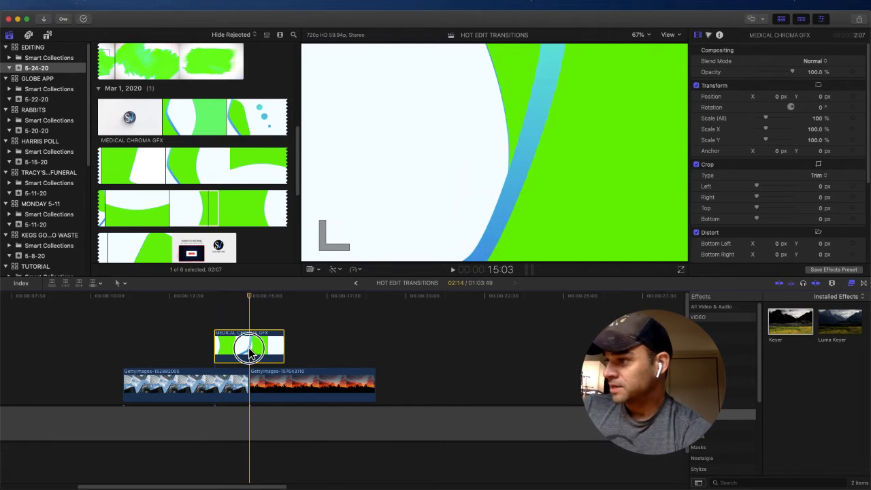
Step: Try the Keyer effect on the medical graphics clip at the 15:03 frame, and undo it
drag(783, 338, 248, 345)
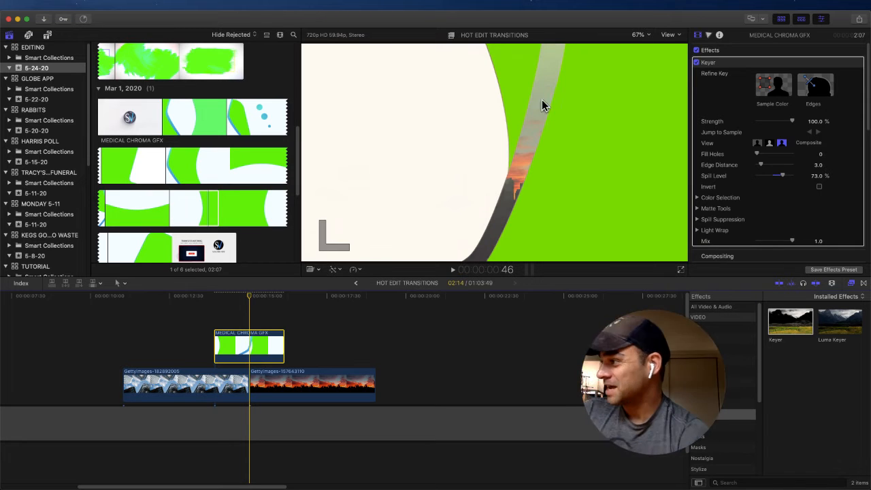
key(super+z)
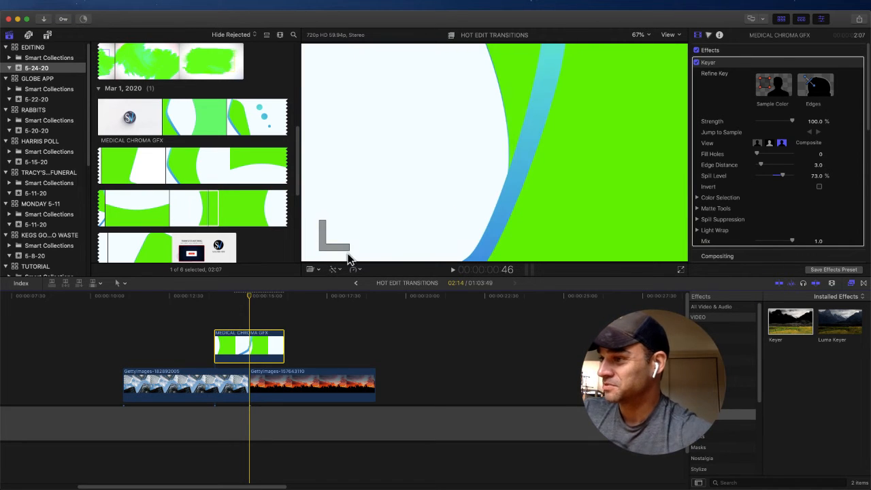
Step: Apply the Keyer effect to the medical graphics clip from the 14:16 frame, and check the key at the photo cut
drag(246, 297, 225, 296)
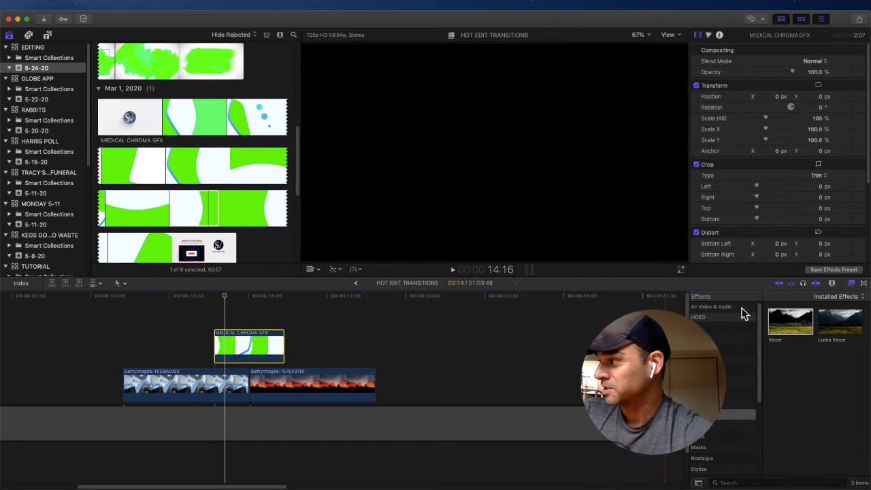
click(772, 327)
drag(772, 326, 276, 353)
click(236, 297)
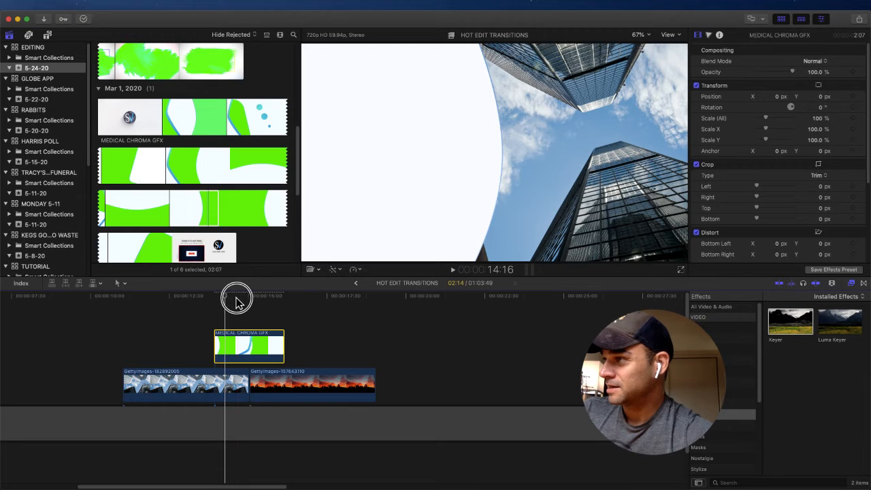
drag(245, 296, 251, 300)
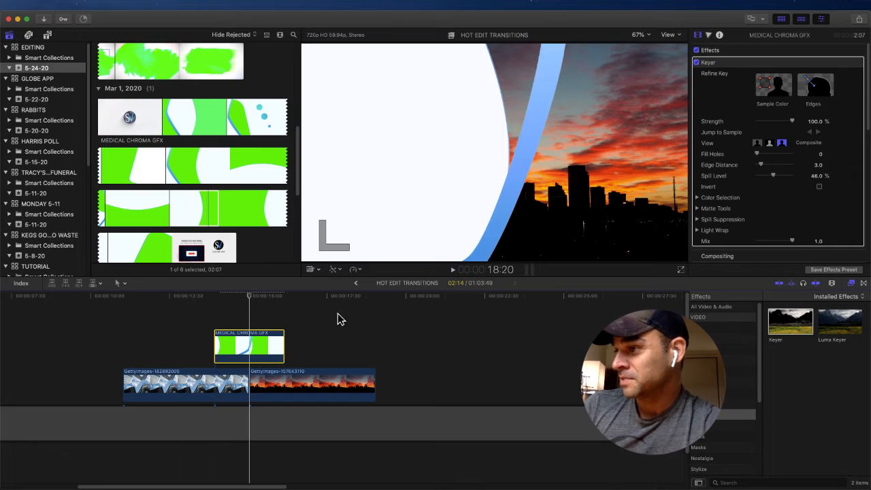
Step: Scale the medical graphics clip to 2139% and position it at X -2230.8 px, Y -211.2 px so the blue stripe fills the frame
click(252, 345)
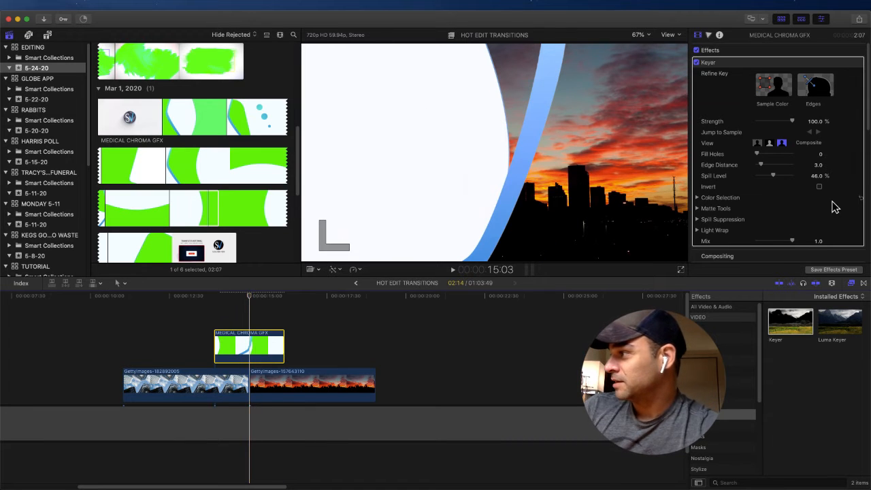
scroll(834, 201, down, 10)
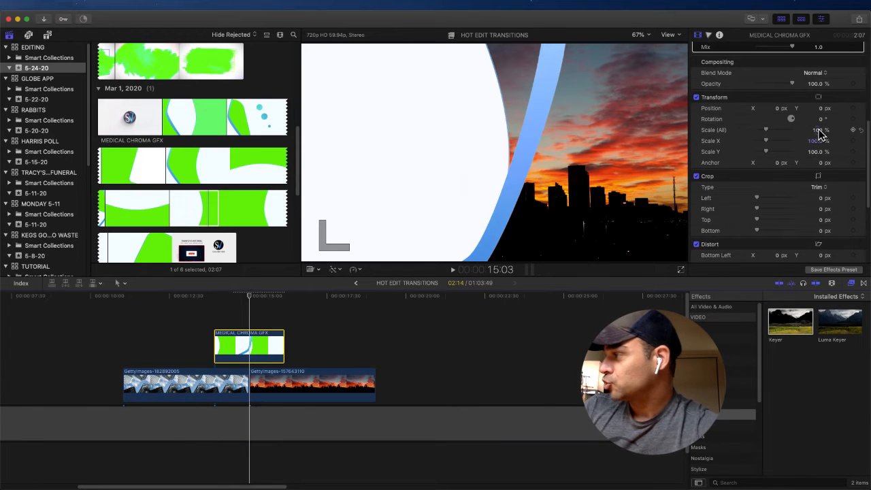
drag(820, 134, 819, 134)
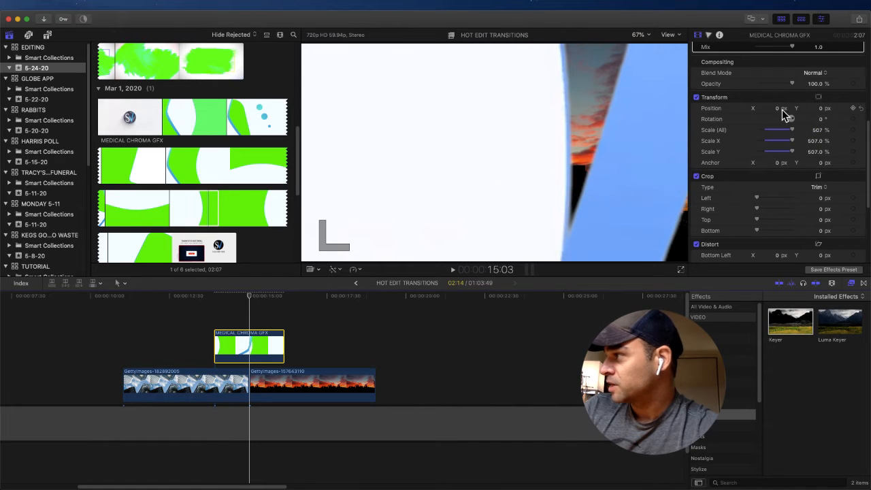
drag(779, 113, 778, 112)
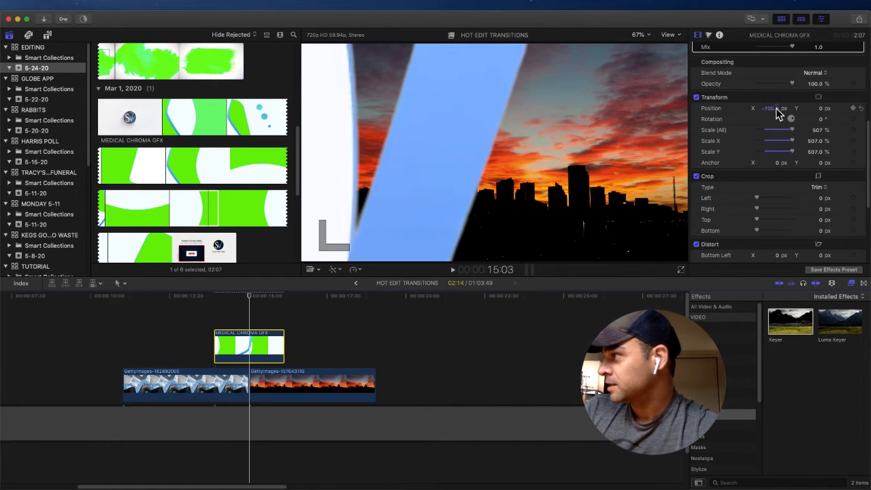
drag(820, 135, 819, 133)
drag(771, 111, 771, 113)
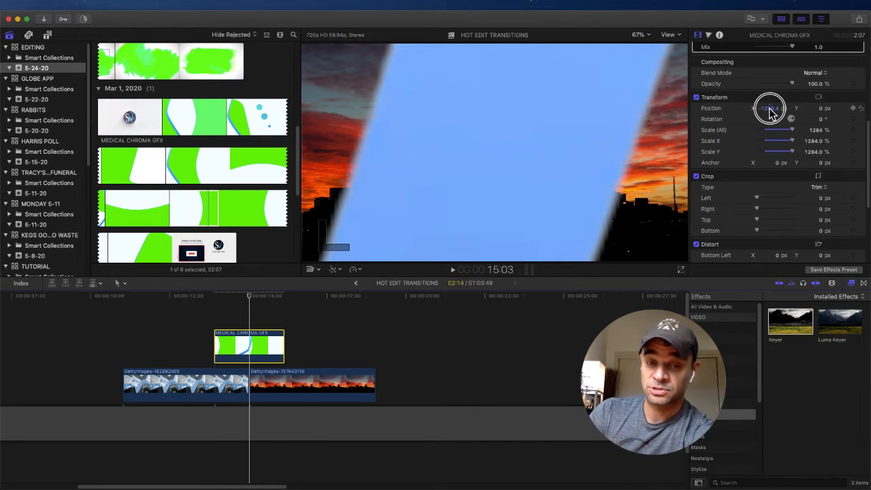
drag(771, 112, 771, 113)
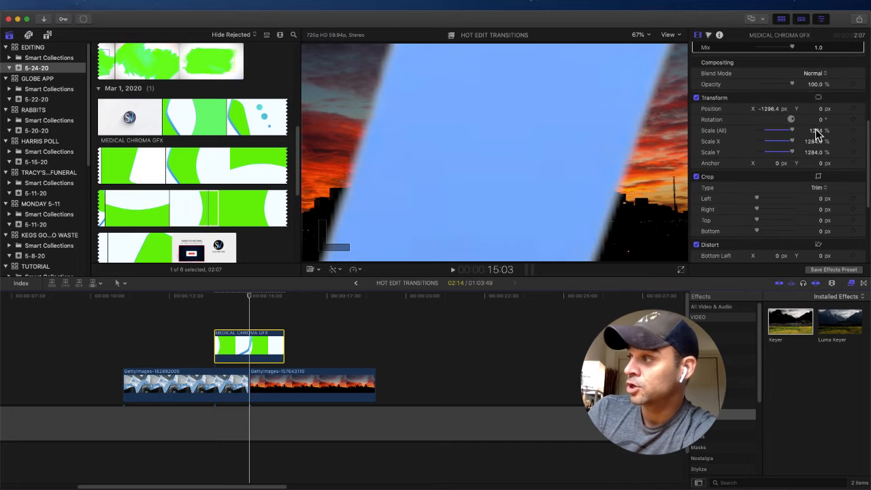
mouse_move(818, 134)
mouse_down()
mouse_move(812, 129)
mouse_move(819, 134)
mouse_up()
drag(766, 109, 767, 111)
drag(816, 132, 816, 130)
drag(764, 111, 768, 111)
drag(825, 114, 820, 110)
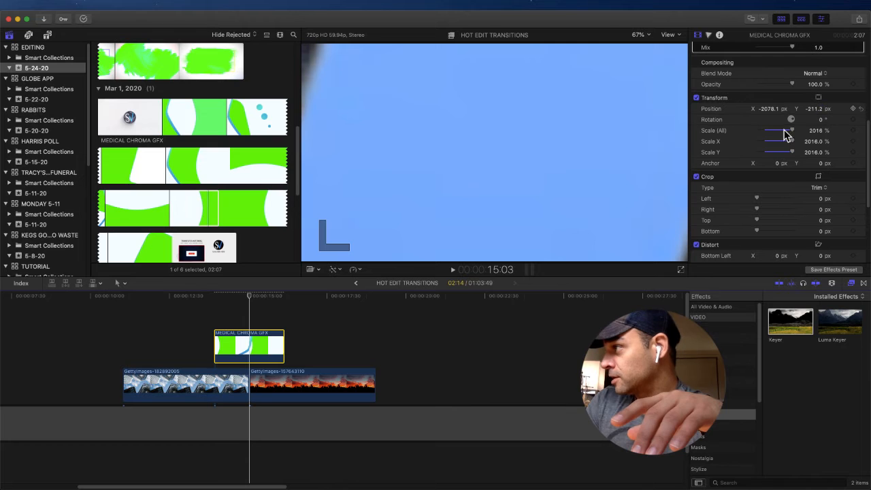
drag(766, 111, 765, 111)
drag(813, 132, 813, 132)
drag(767, 110, 769, 114)
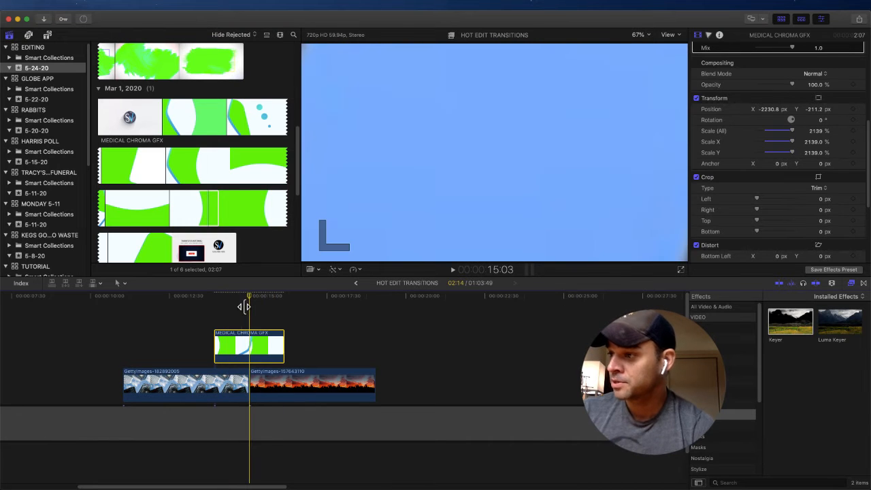
Step: Play the enlarged blue stripe transition from the start of the medical graphics clip
drag(240, 296, 214, 298)
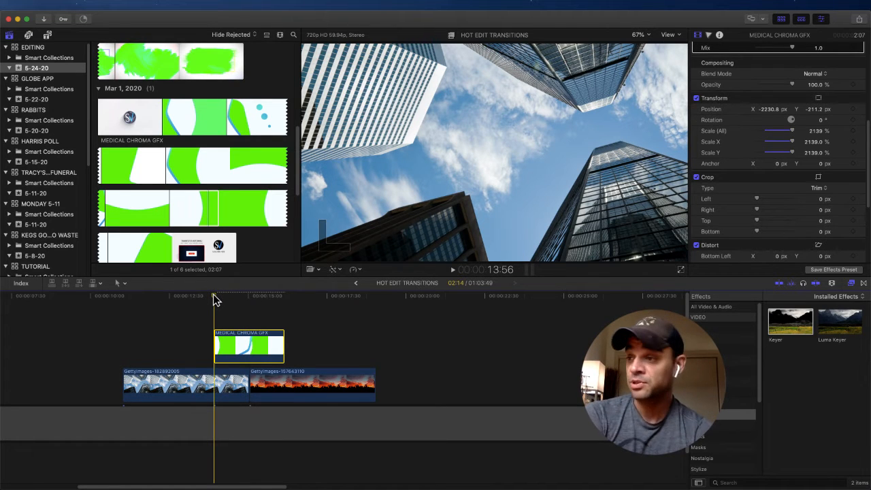
key(space)
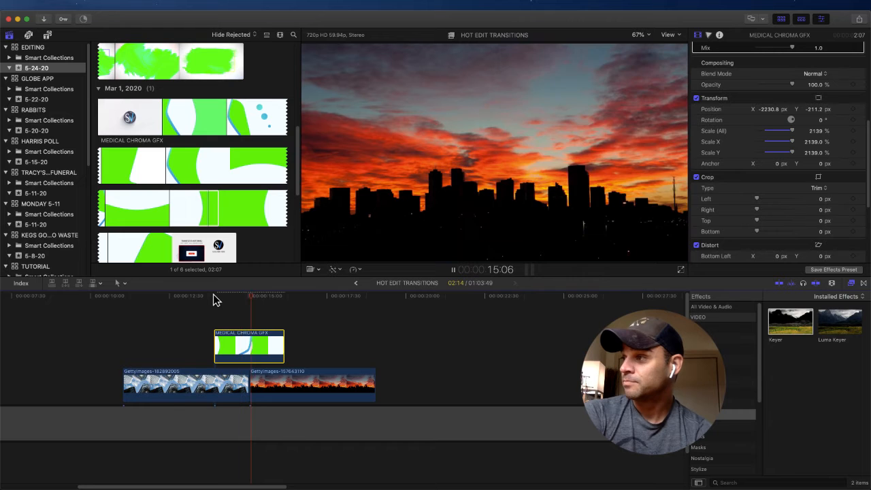
key(space)
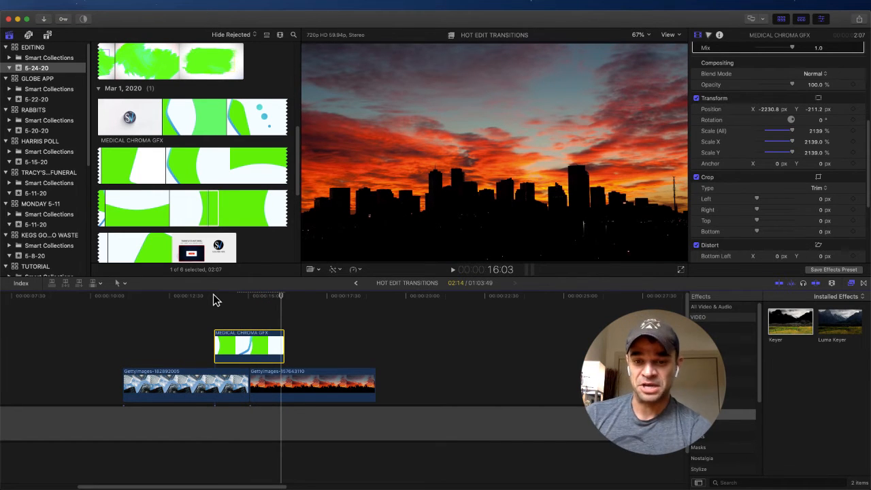
Step: Add a Gaussian blur to the medical graphics clip and set its Amount to 15.19
click(246, 299)
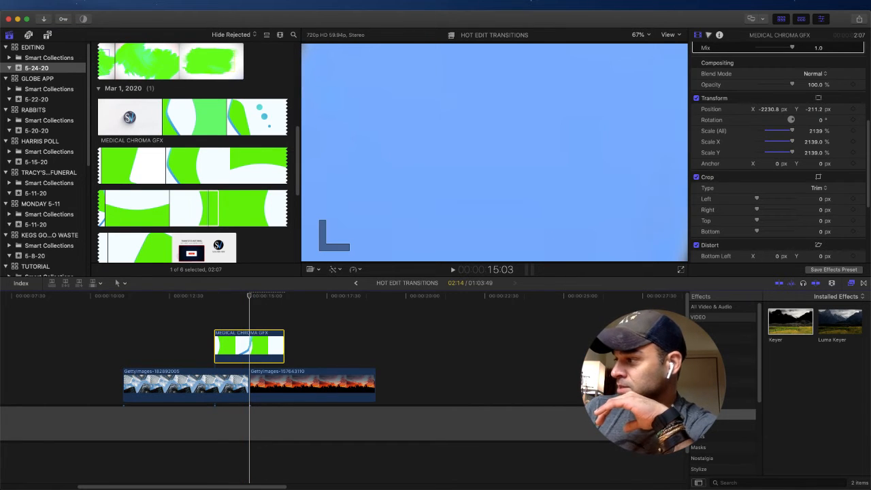
click(707, 359)
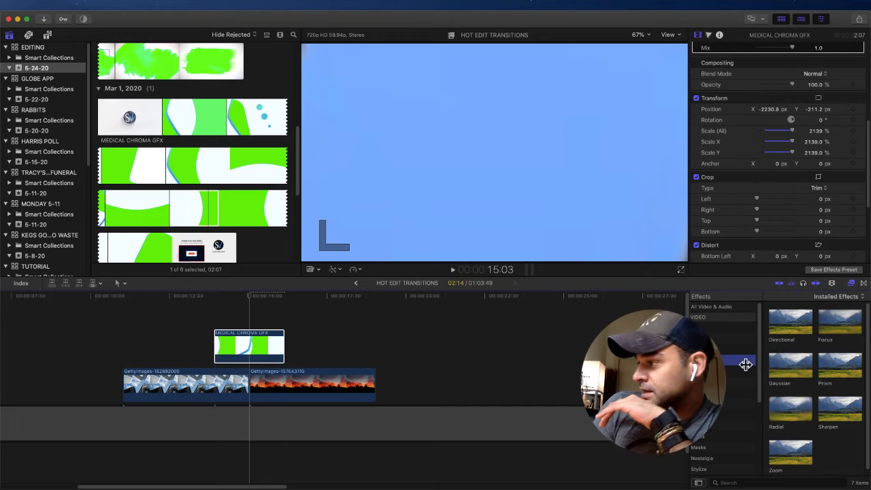
drag(789, 378, 264, 355)
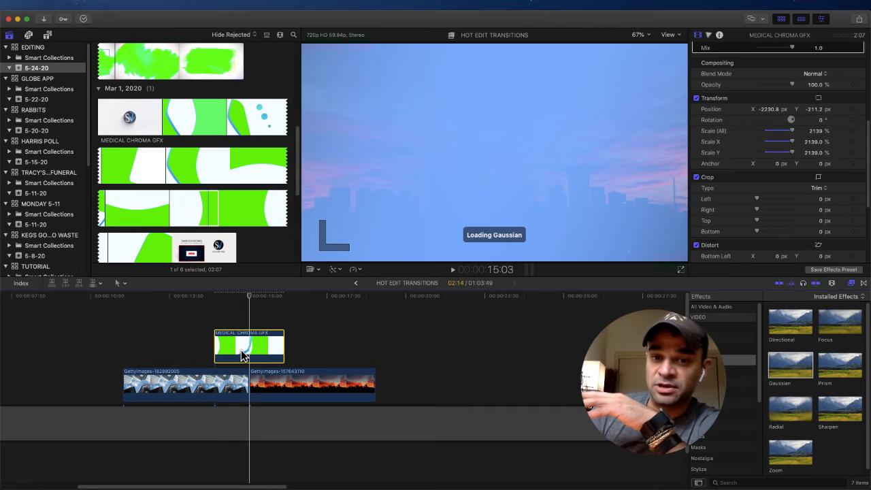
drag(241, 354, 241, 353)
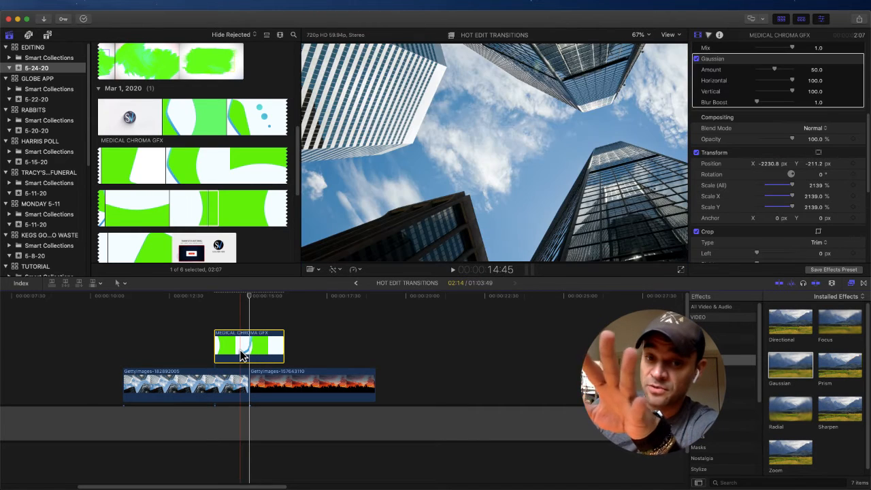
click(246, 299)
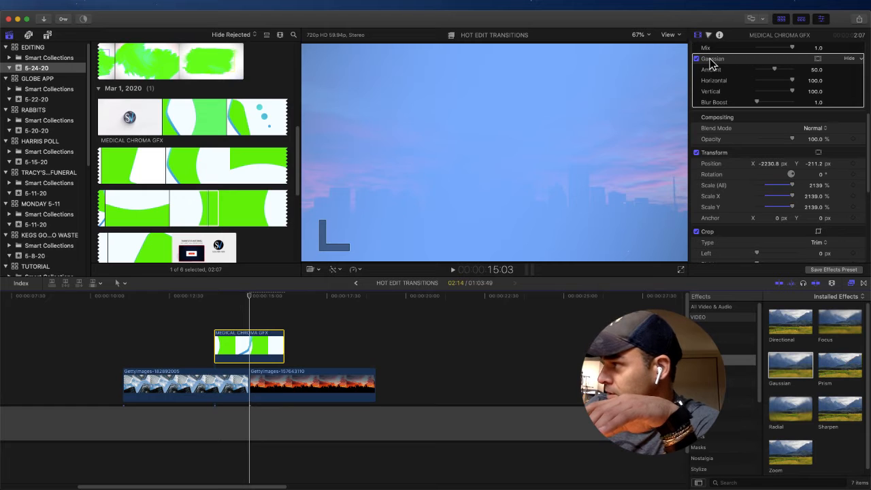
drag(774, 71, 762, 72)
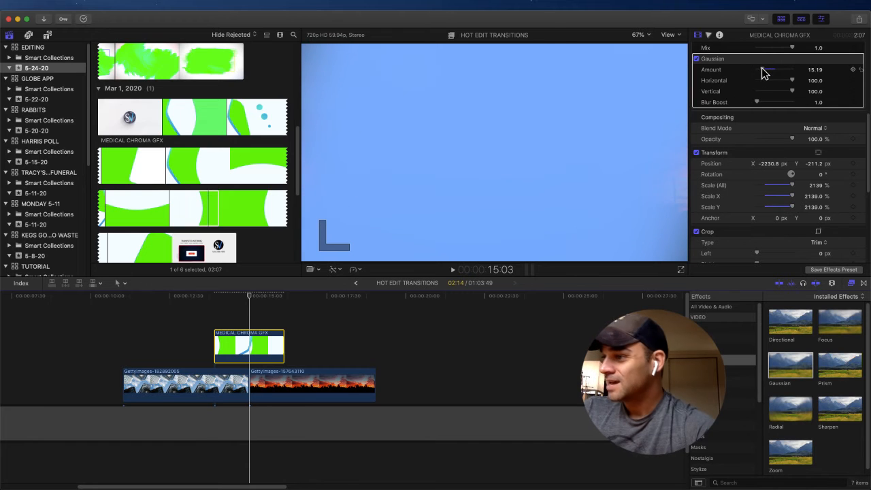
Step: Play the transition from just before the medical graphics clip to review the blurred wipe
click(211, 295)
key(space)
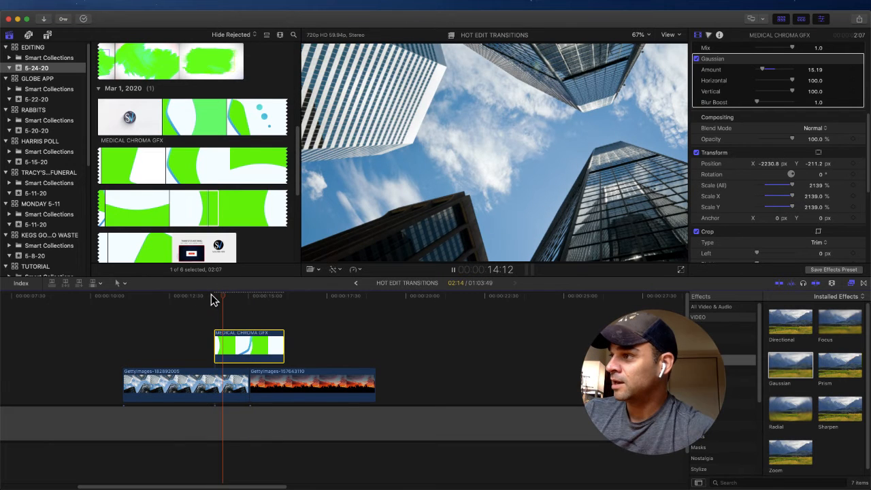
key(space)
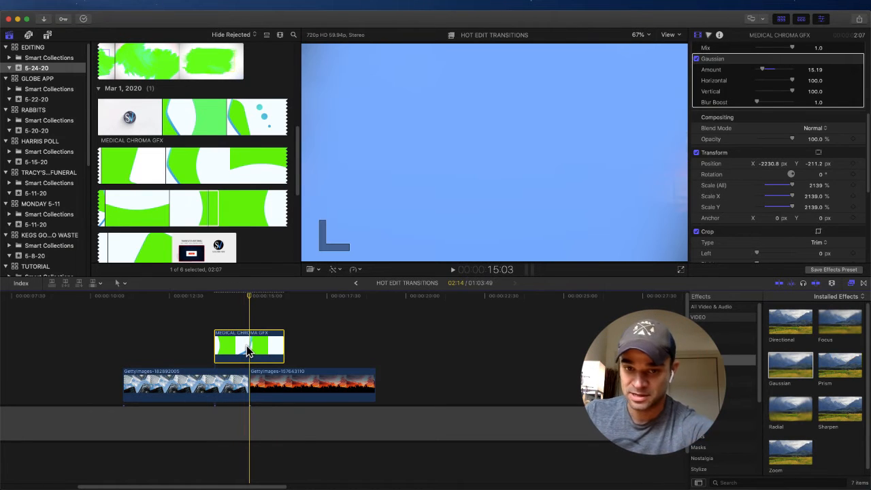
click(246, 346)
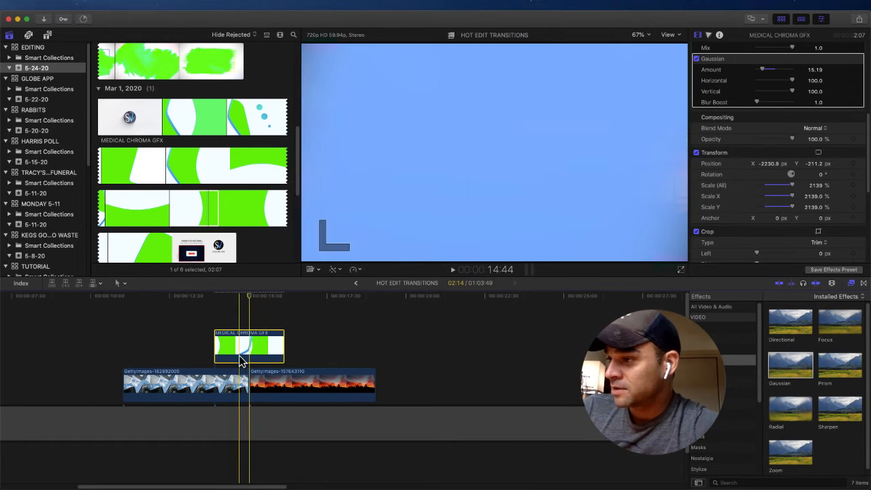
click(357, 269)
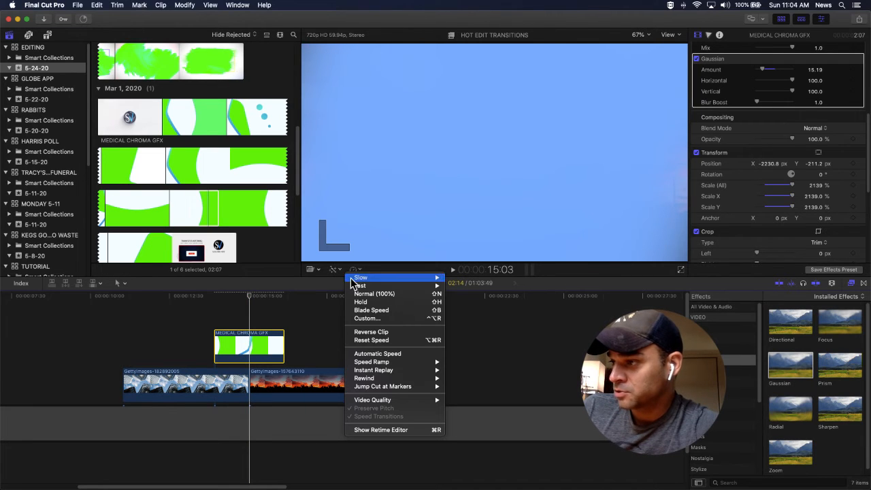
click(257, 341)
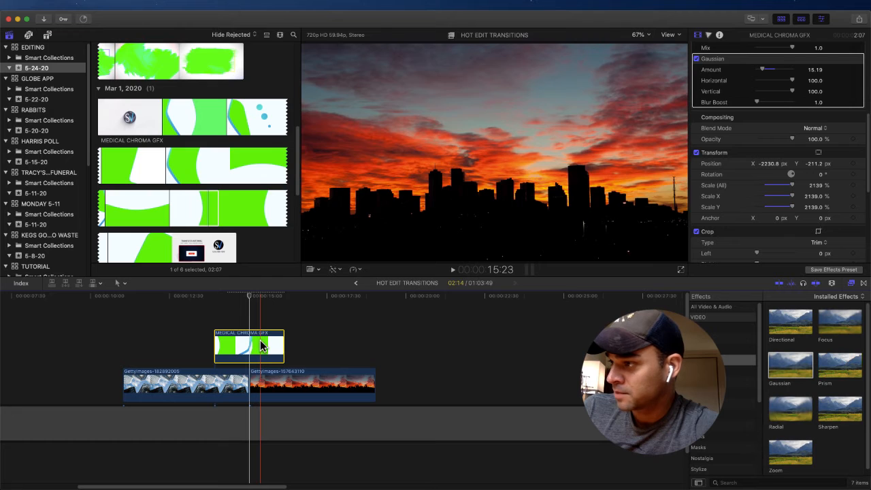
click(358, 270)
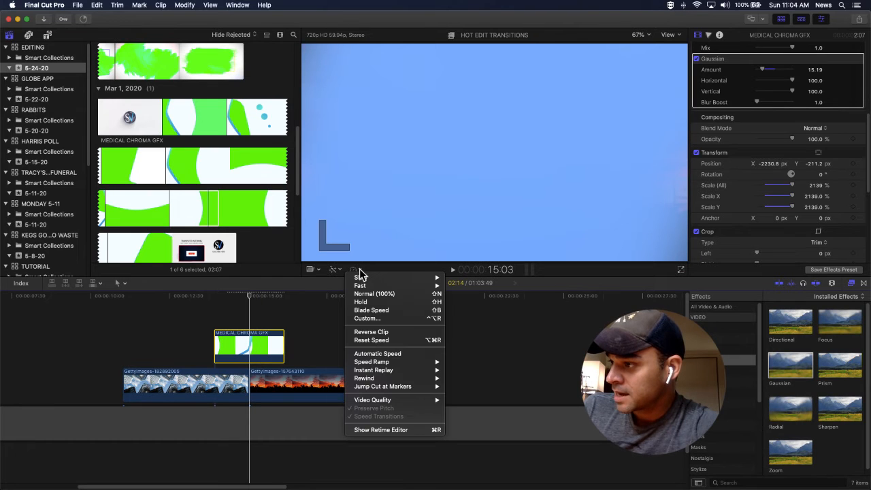
click(365, 318)
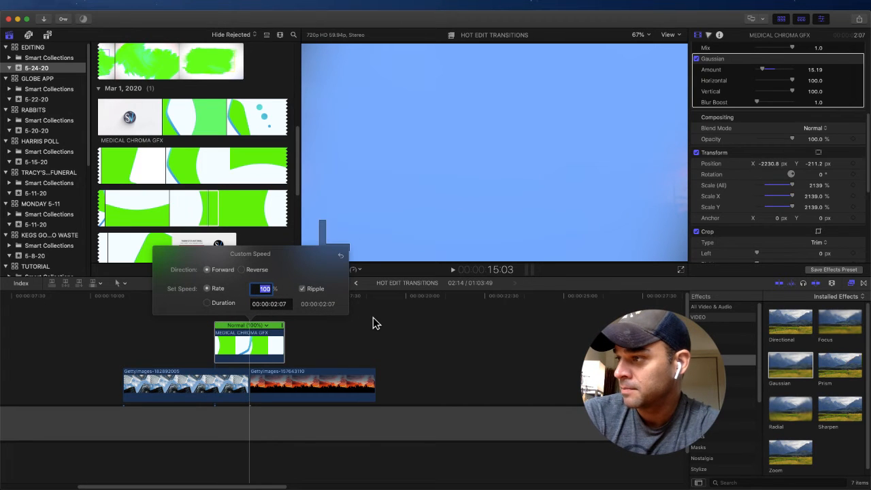
click(368, 317)
Step: Slow the medical graphics clip to 50% speed and move it earlier so its blue stripe covers the photo cut
click(256, 350)
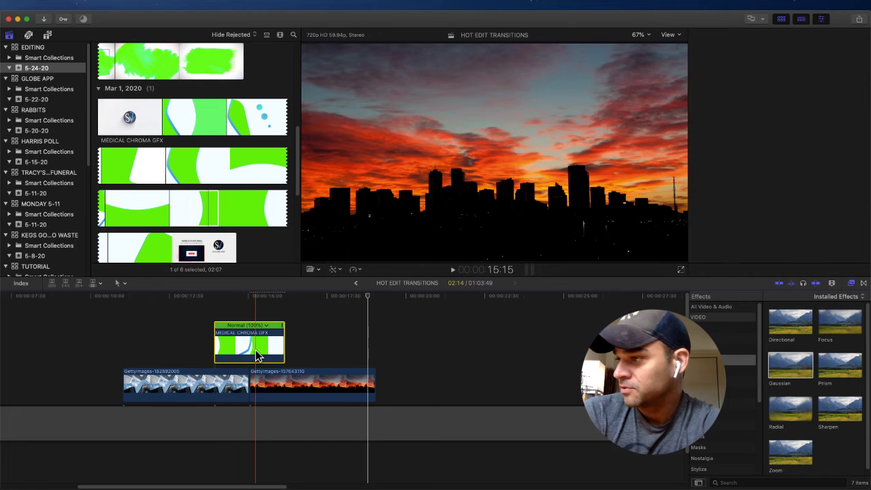
key(super+4)
click(360, 270)
mouse_move(370, 277)
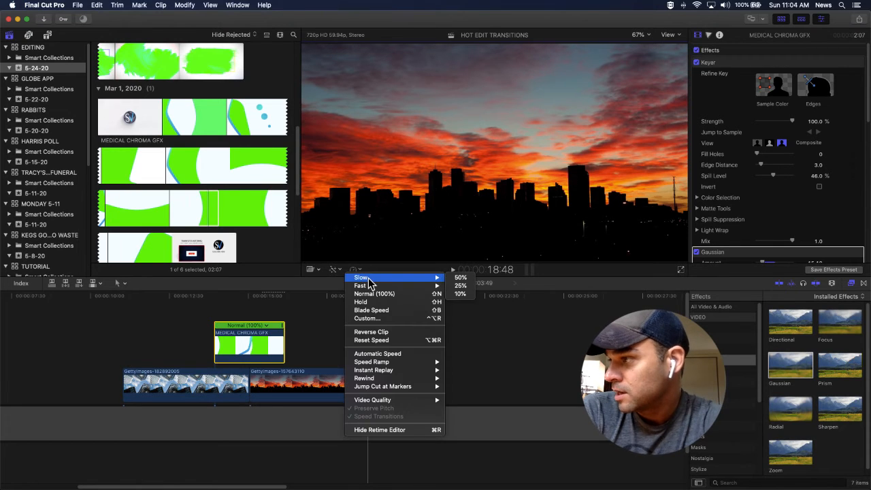
click(467, 277)
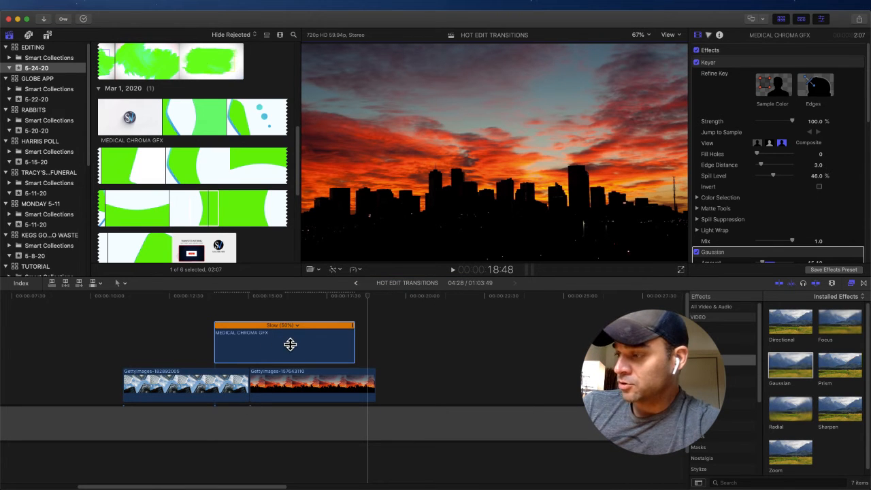
drag(290, 349, 266, 346)
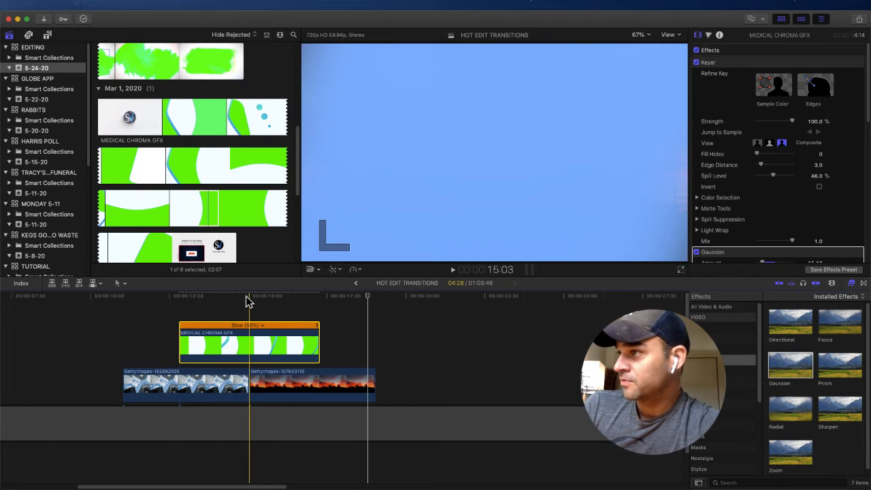
Step: Play the transition from the start of the medical graphics clip to review the wipe at 50% speed
click(179, 302)
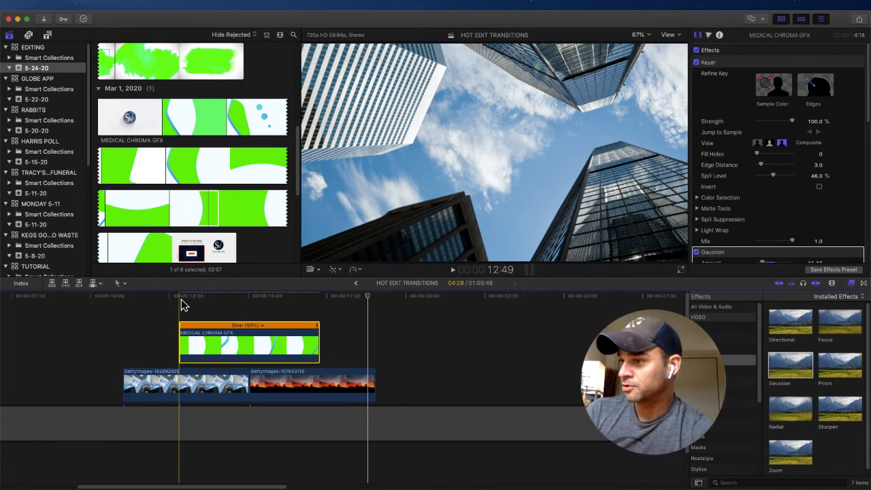
key(space)
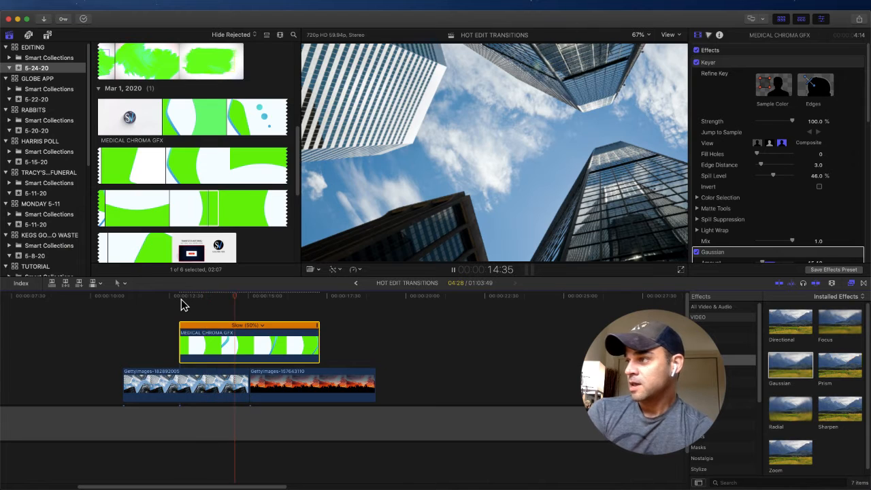
key(space)
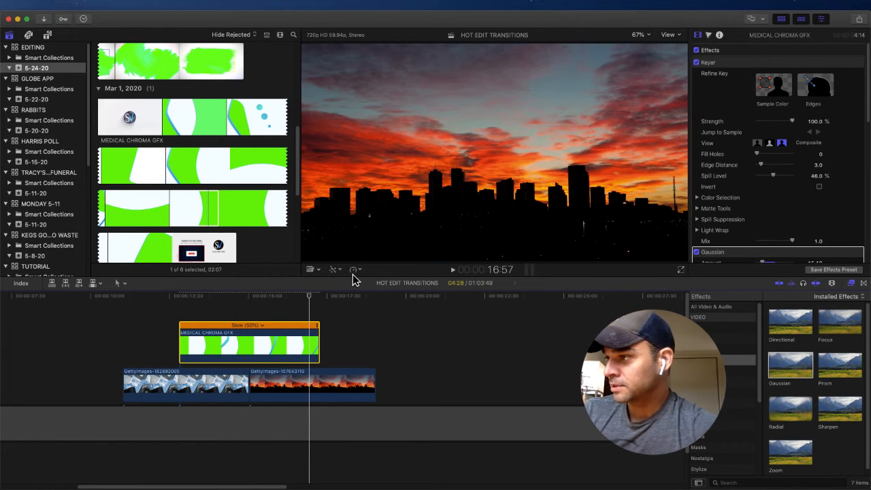
Step: Slow the medical graphics clip to 25% speed and move it earlier so its blue stripe covers the photo cut
click(358, 270)
mouse_move(401, 277)
click(461, 285)
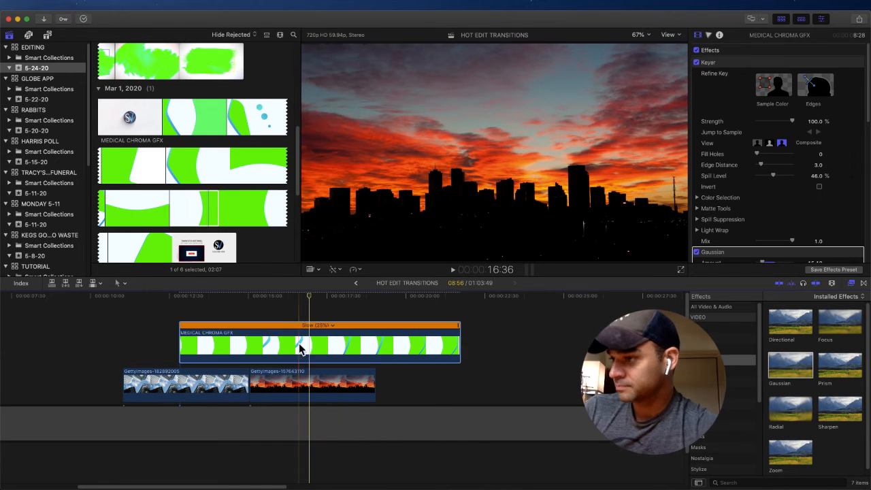
click(266, 345)
drag(265, 345, 310, 338)
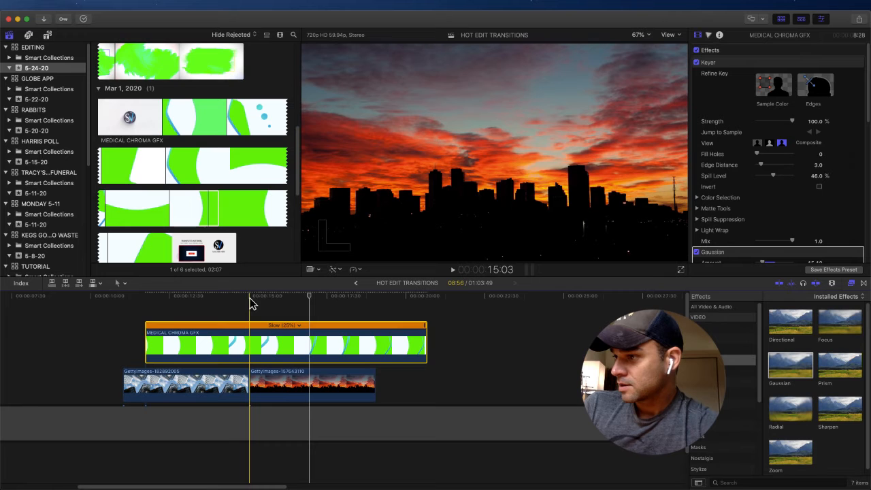
drag(261, 326, 250, 346)
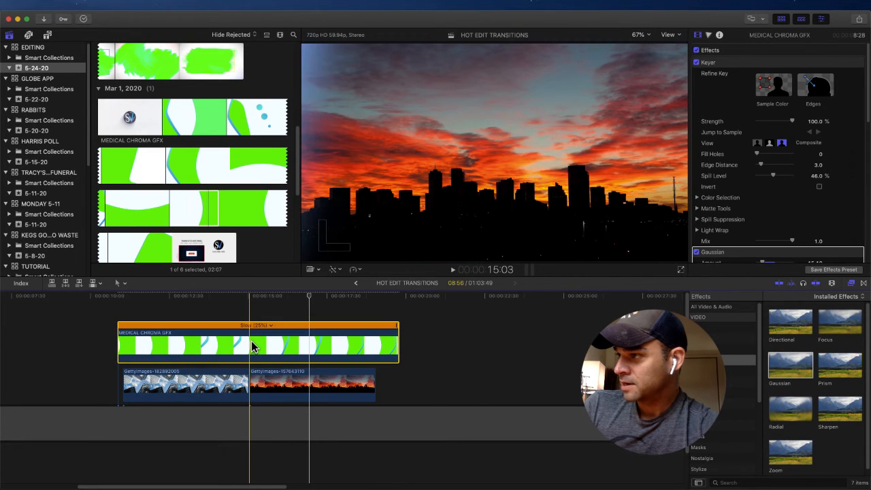
click(243, 343)
mouse_move(239, 346)
mouse_down()
mouse_move(259, 344)
mouse_move(248, 342)
mouse_up()
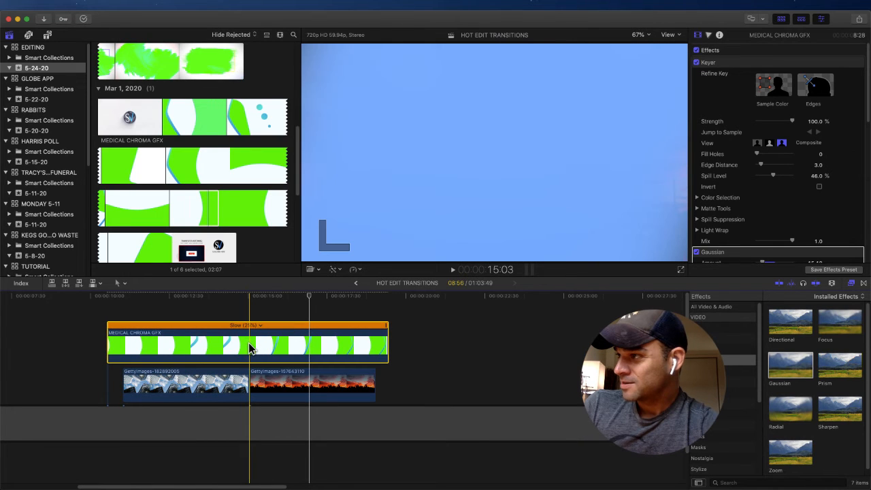
Step: Play the slowed wipe across the cut between the two city photos
key(space)
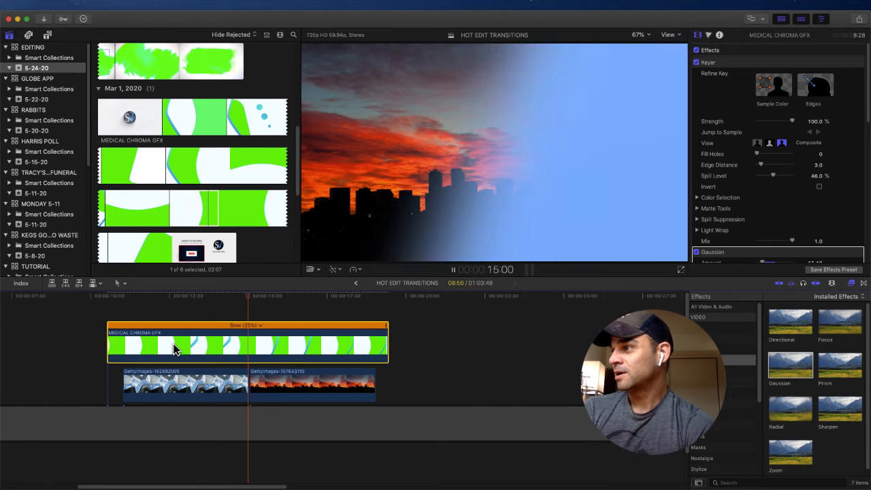
key(space)
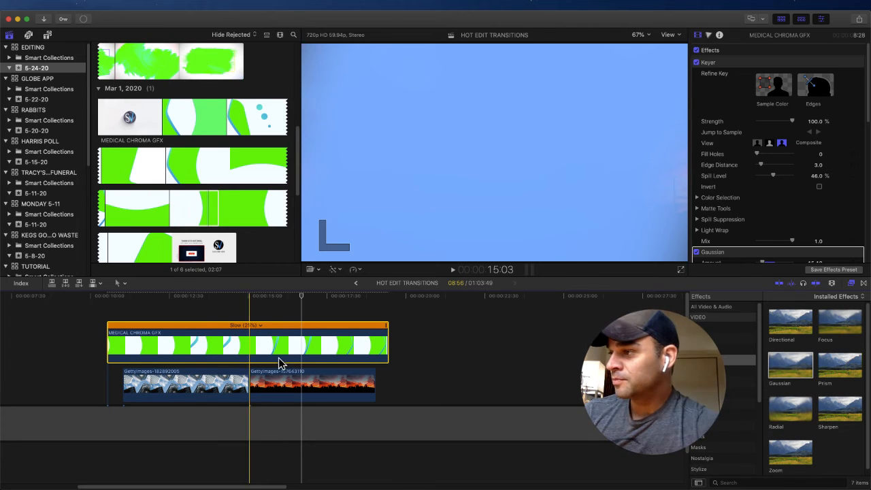
Step: Set a custom speed rate of 80% for the medical graphics clip and move it later so it spans the photo cut
click(355, 270)
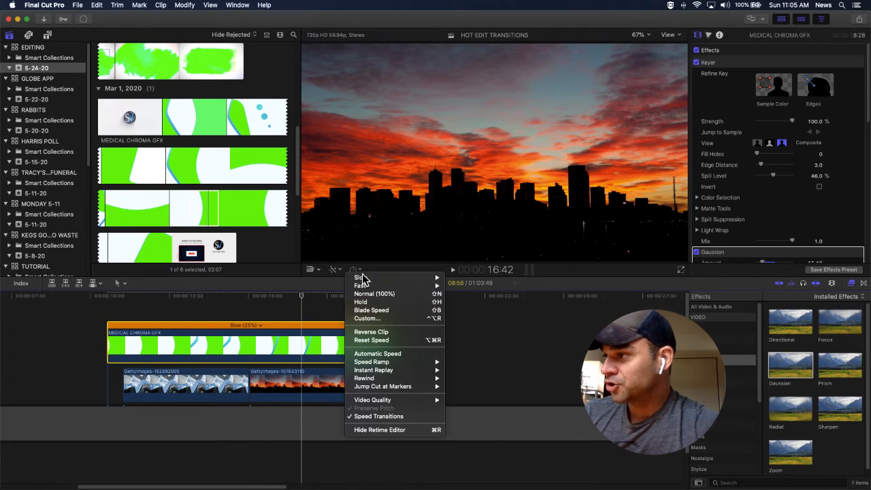
click(367, 318)
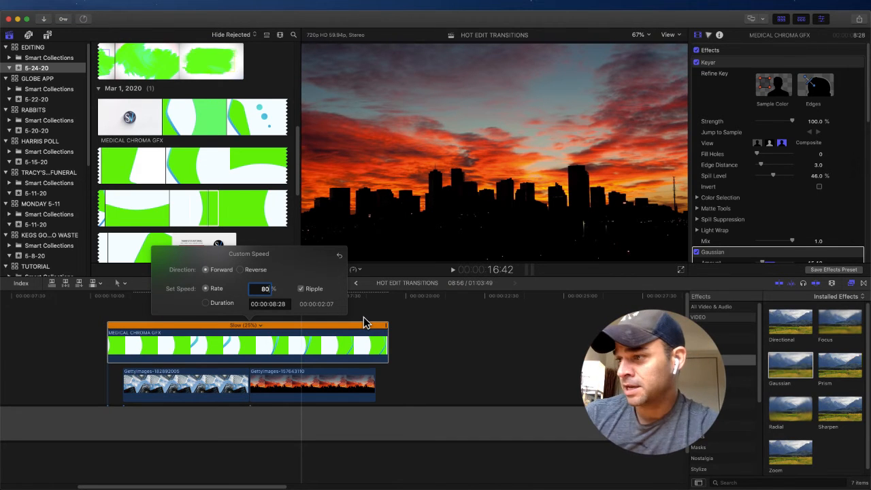
key(Return)
click(226, 347)
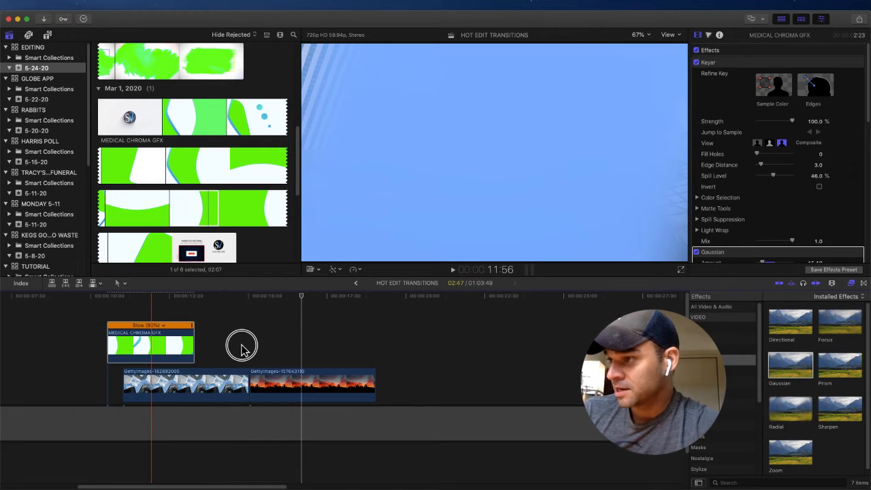
drag(185, 340, 282, 347)
click(249, 303)
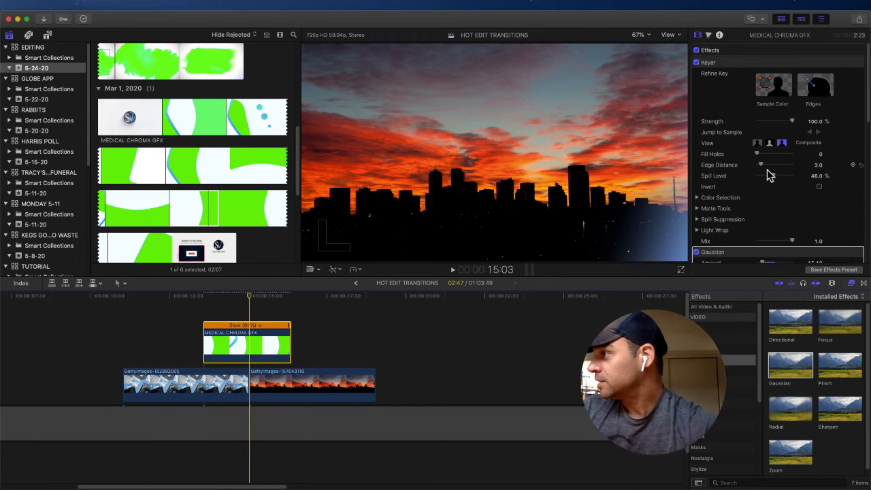
Step: Reduce the medical graphics clip's overall scale to 216% and set its position to X 0 px and Y 0 px
scroll(769, 175, down, 5)
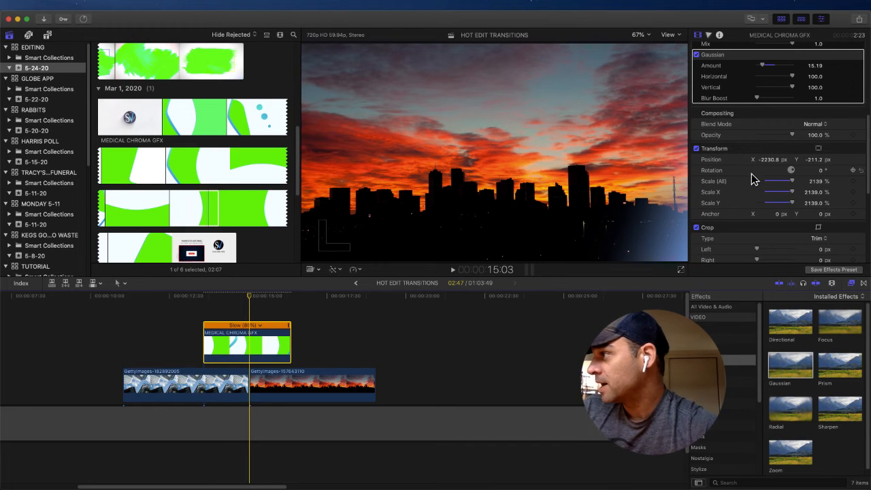
drag(793, 184, 775, 183)
click(767, 160)
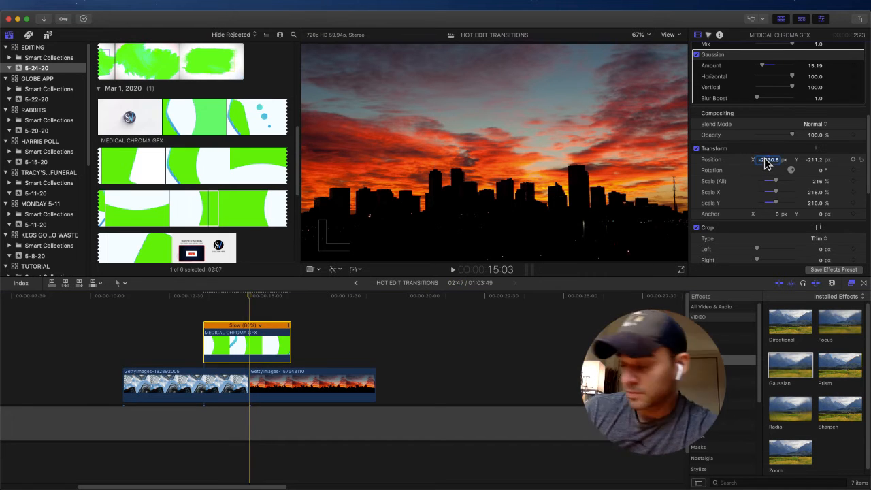
text(0)
key(Return)
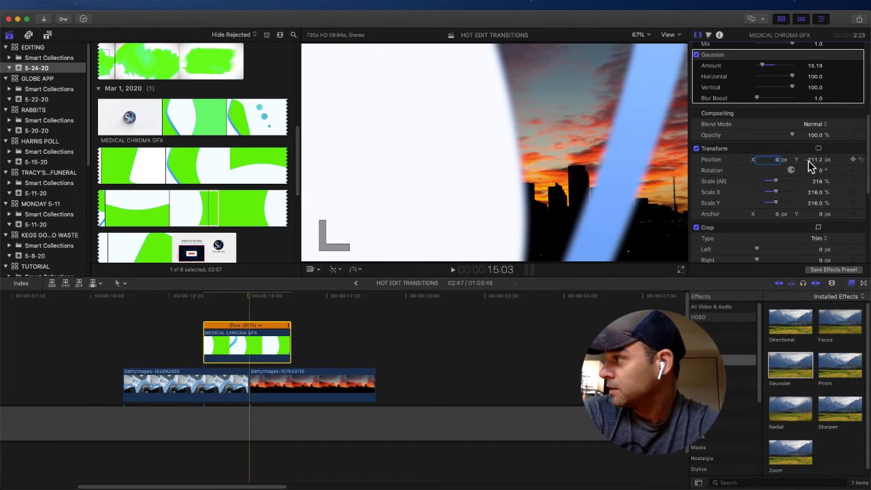
text(0)
key(Return)
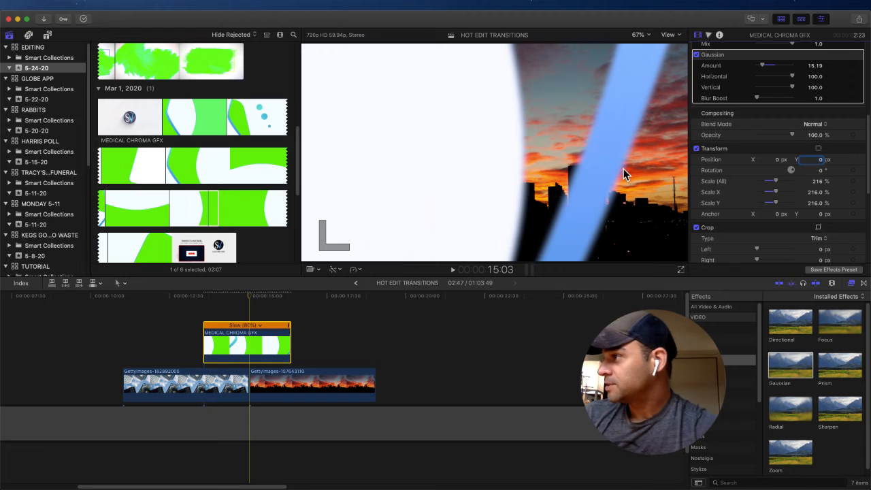
Step: Shrink the medical graphics clip to 77% overall scale and place the playhead at the photo cut
drag(820, 180, 816, 185)
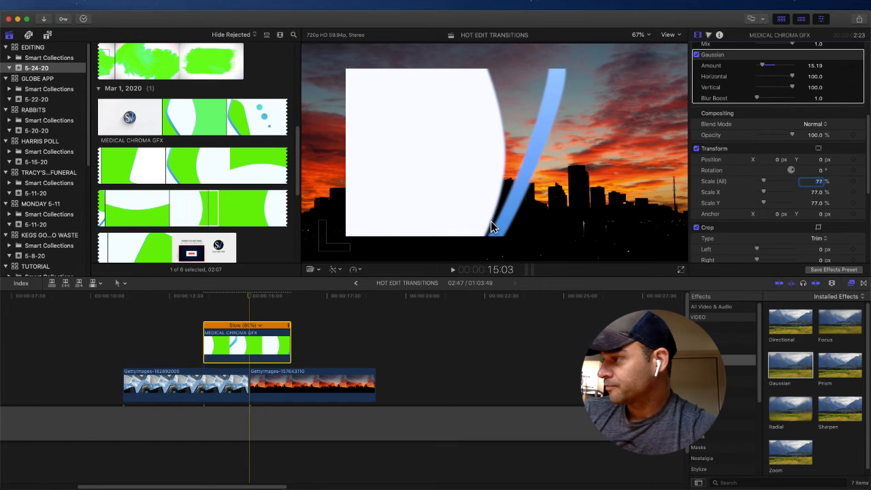
click(245, 299)
mouse_move(246, 298)
mouse_down()
mouse_move(237, 297)
mouse_move(278, 303)
mouse_move(236, 307)
mouse_move(266, 308)
mouse_move(253, 317)
mouse_move(249, 299)
mouse_up()
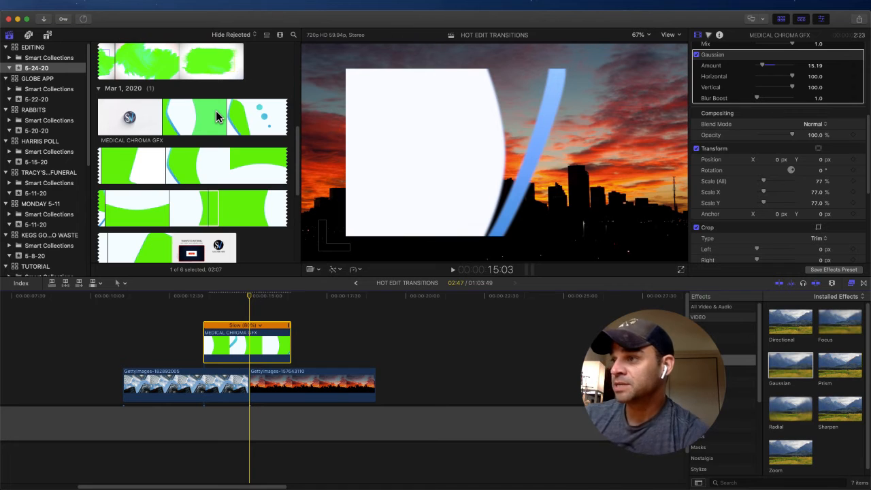
Step: Open the KT PANDEMIC MILK PROBLEM PKG project from the MILK PROBLEM library
click(151, 249)
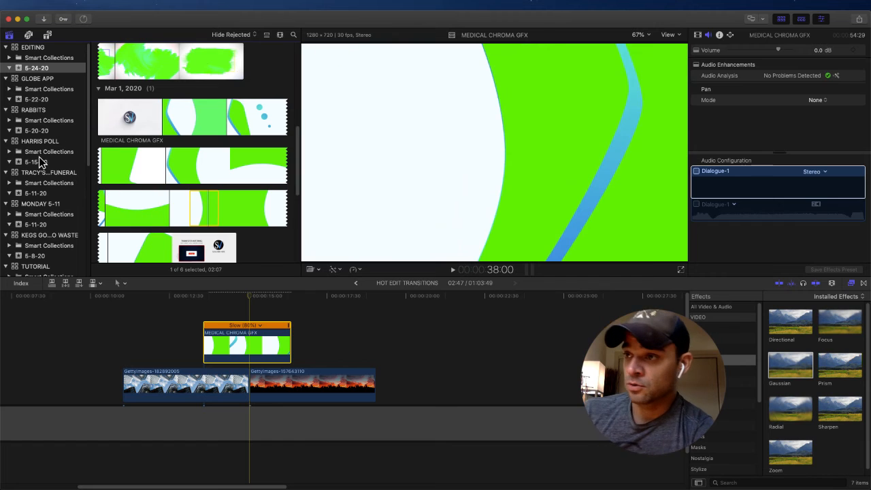
scroll(47, 139, down, 6)
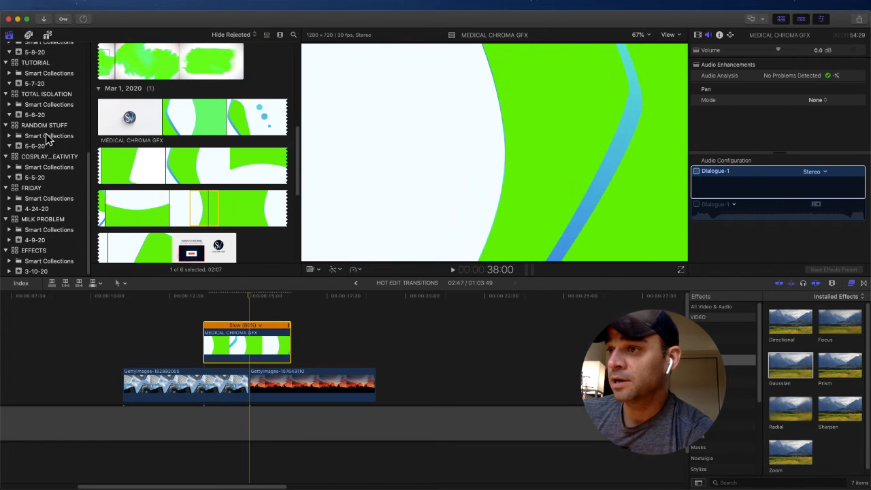
click(53, 221)
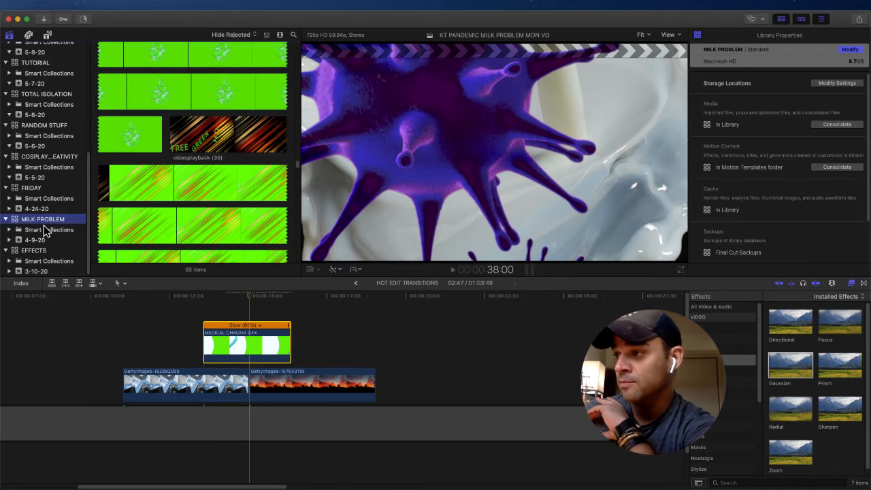
drag(302, 159, 317, 23)
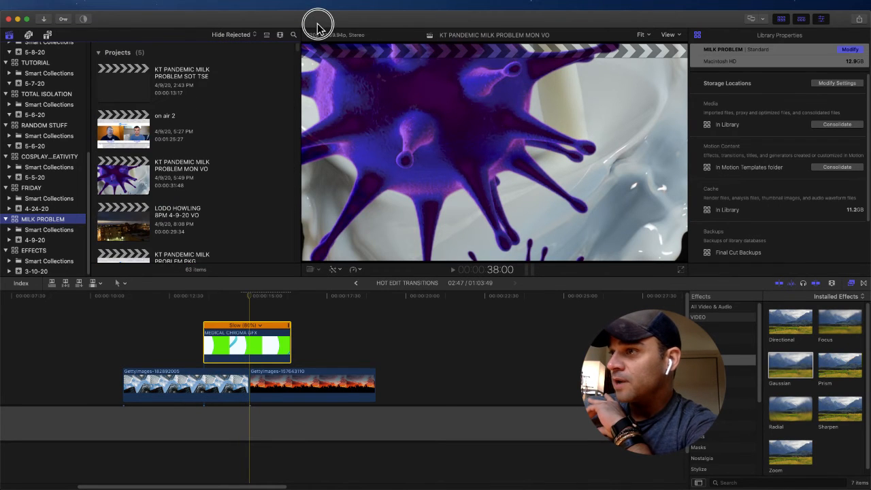
scroll(134, 160, down, 2)
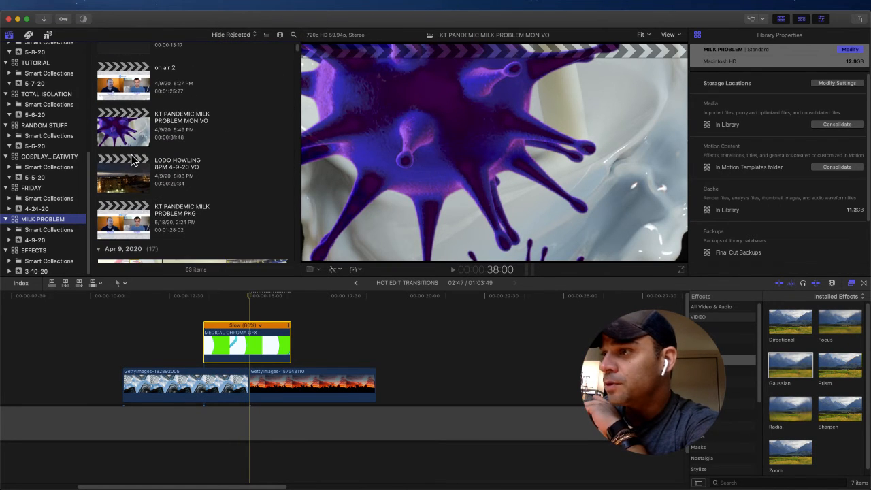
click(121, 235)
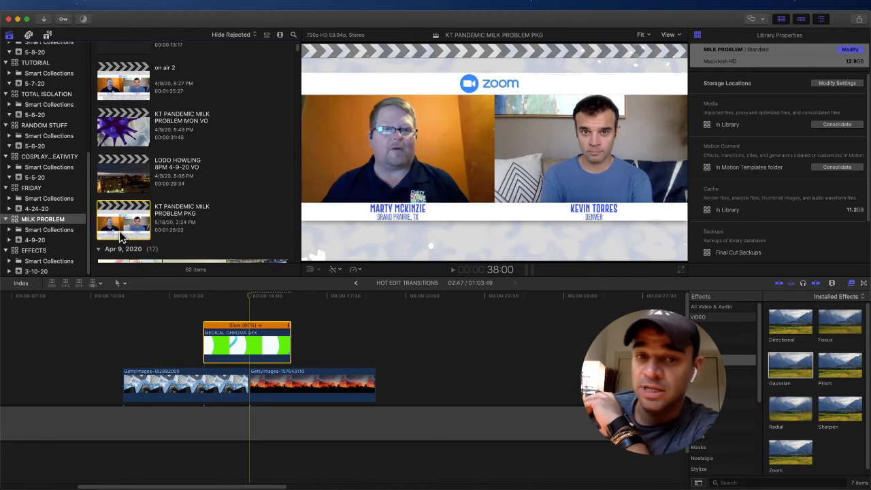
double_click(121, 234)
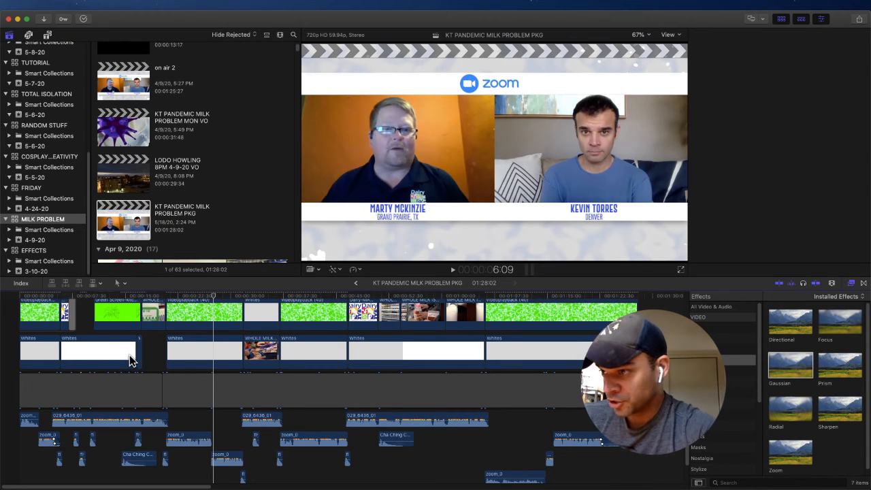
Step: Play the first medical graphics transition in the milk project from about 4:36, just after the opening Zoom interview shot
click(117, 329)
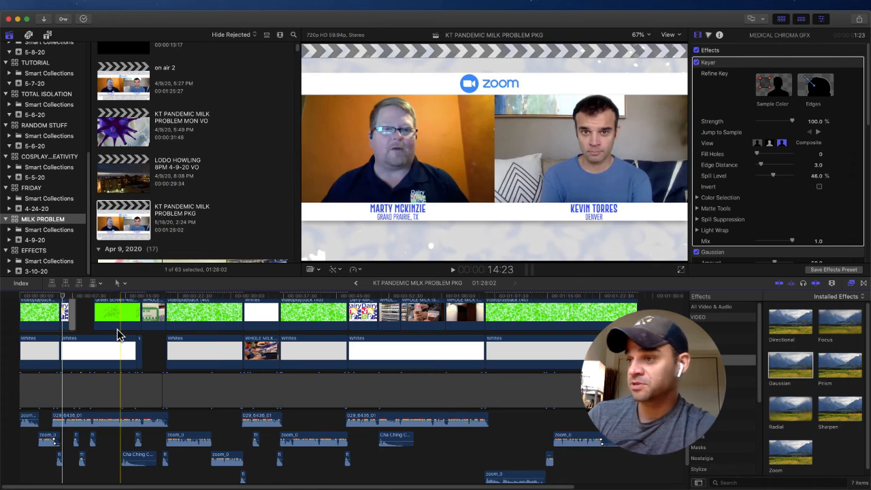
scroll(117, 329, up, 5)
scroll(121, 307, up, 5)
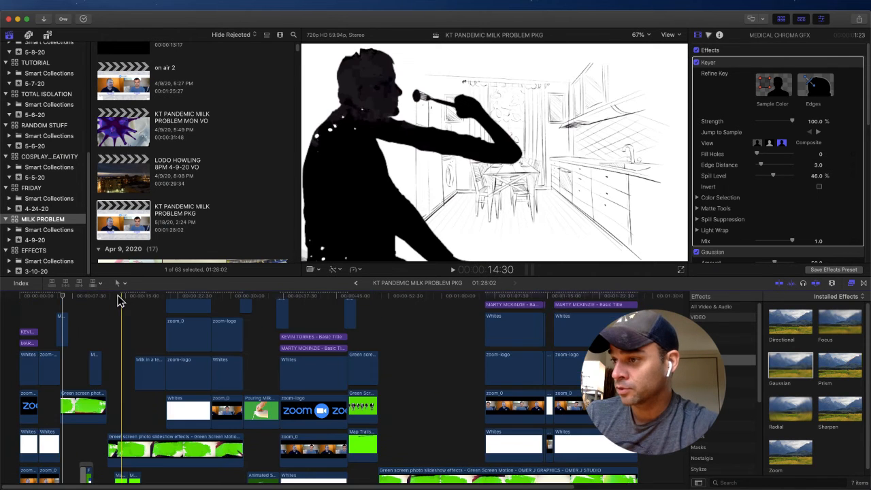
click(55, 300)
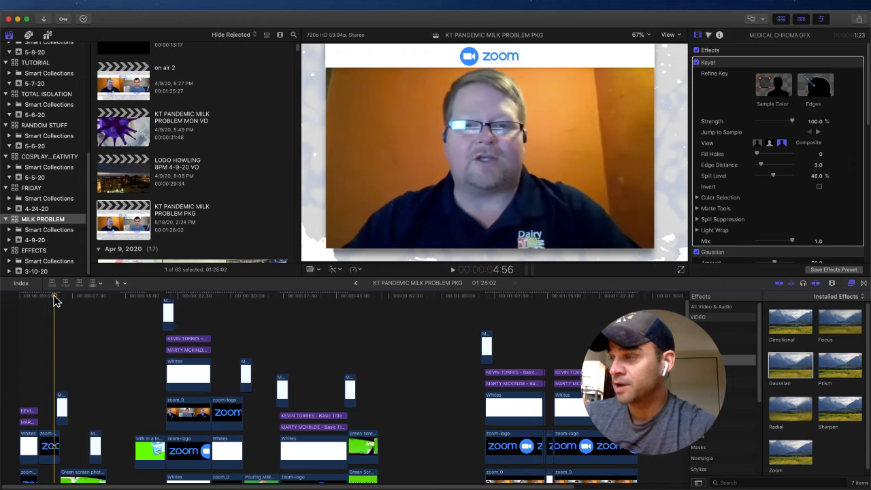
drag(54, 296, 47, 297)
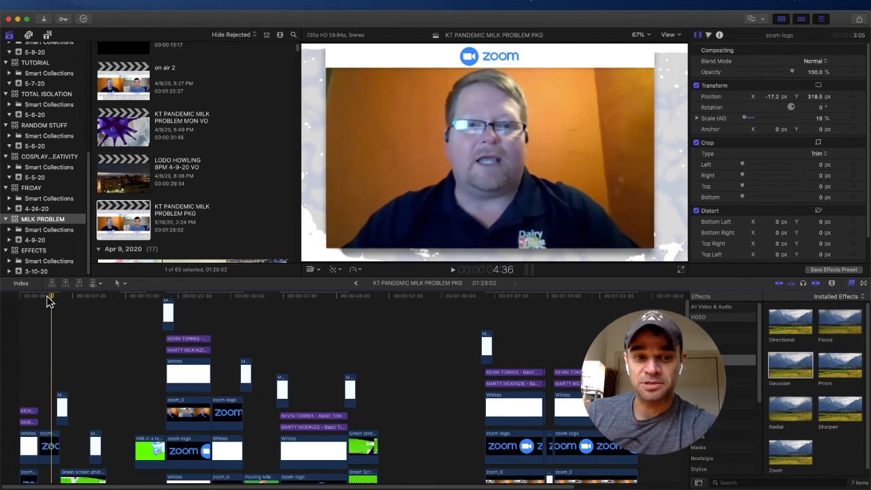
key(space)
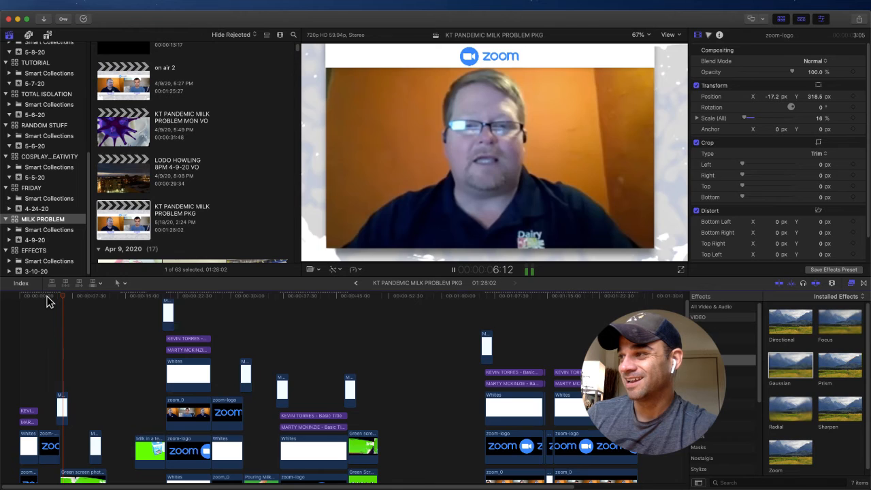
key(space)
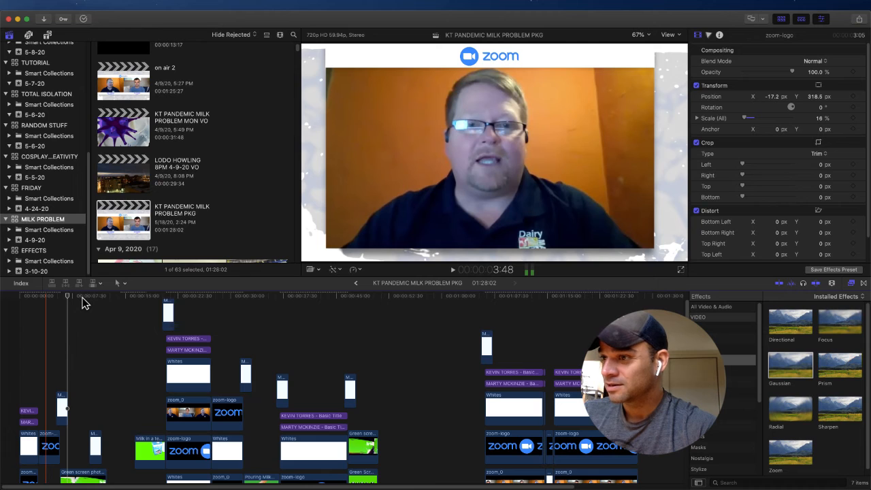
Step: Examine the frames between about 7 and 9 seconds, where the green screen slideshow effect joins the logo and map graphics
click(82, 302)
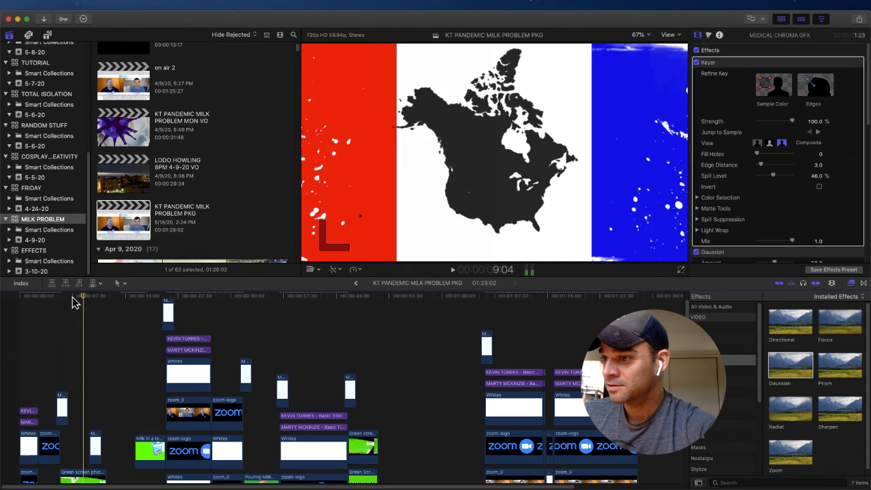
click(71, 299)
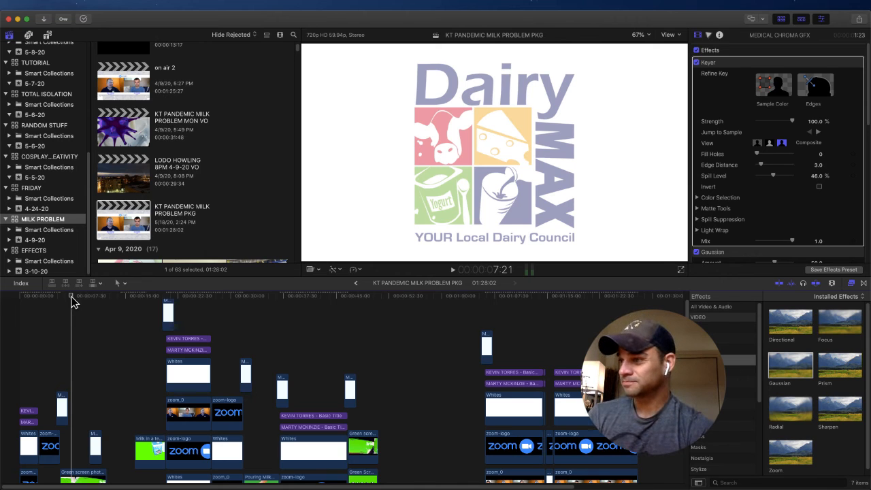
click(75, 301)
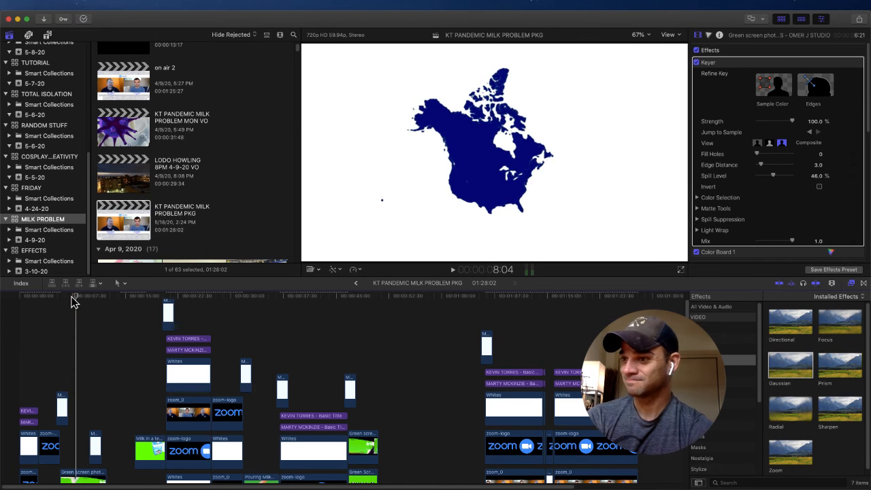
Step: Play the second medical graphics transition, between the map and silhouette graphics, in the viewer and again full screen from about 9:04
key(space)
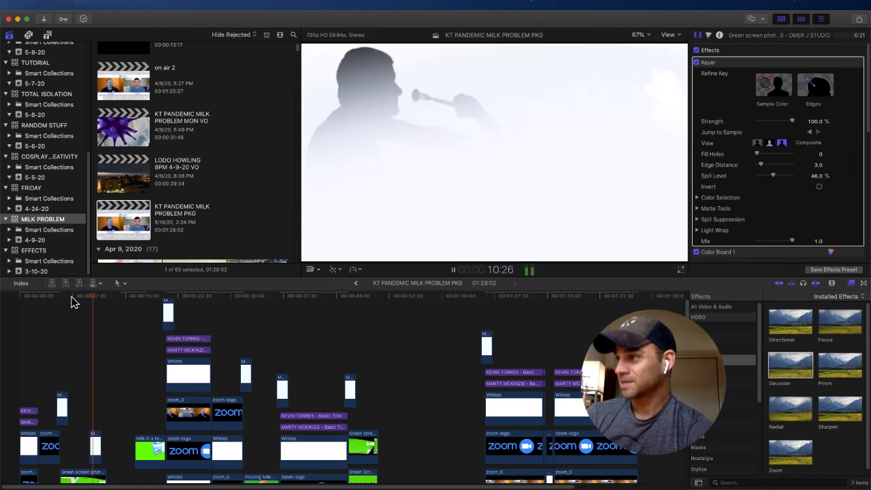
key(space)
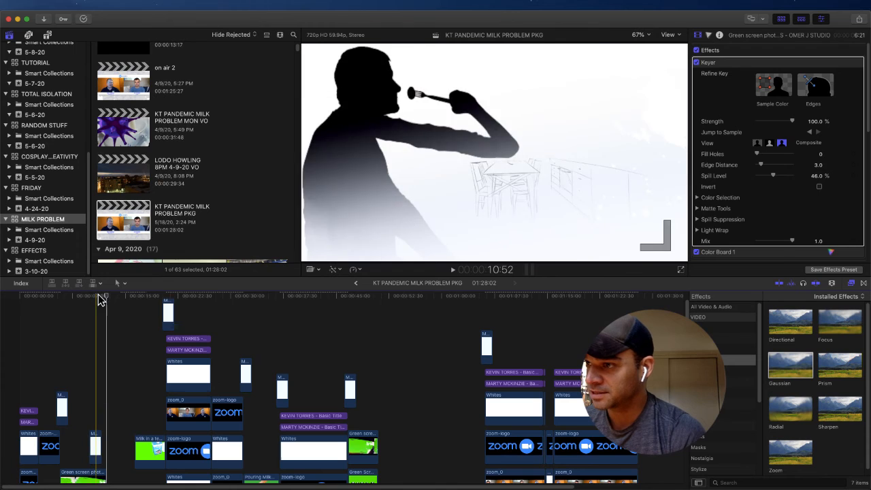
click(96, 296)
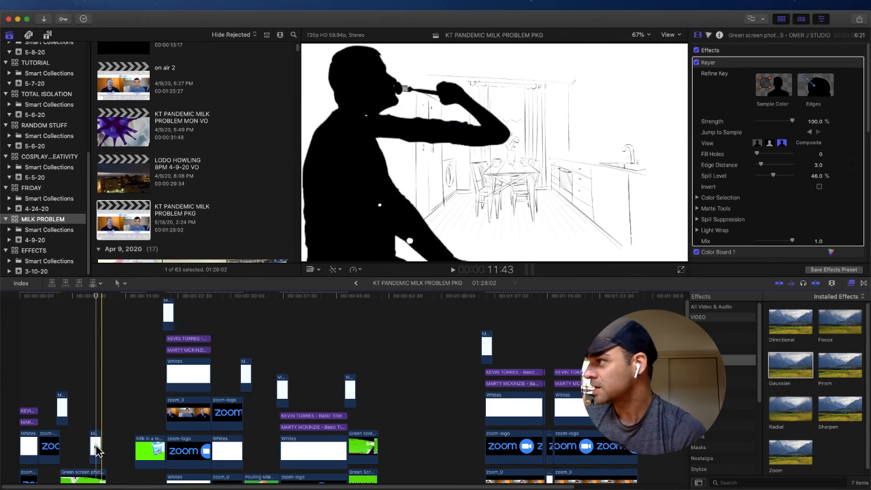
click(84, 298)
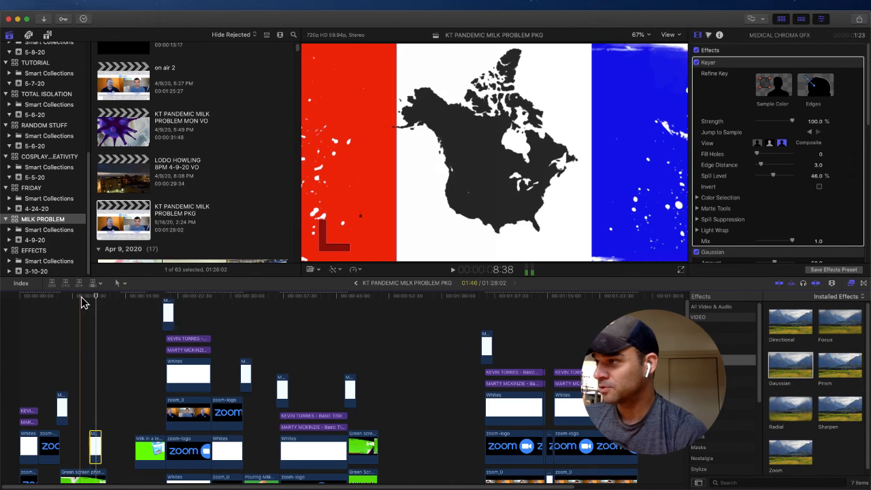
click(680, 268)
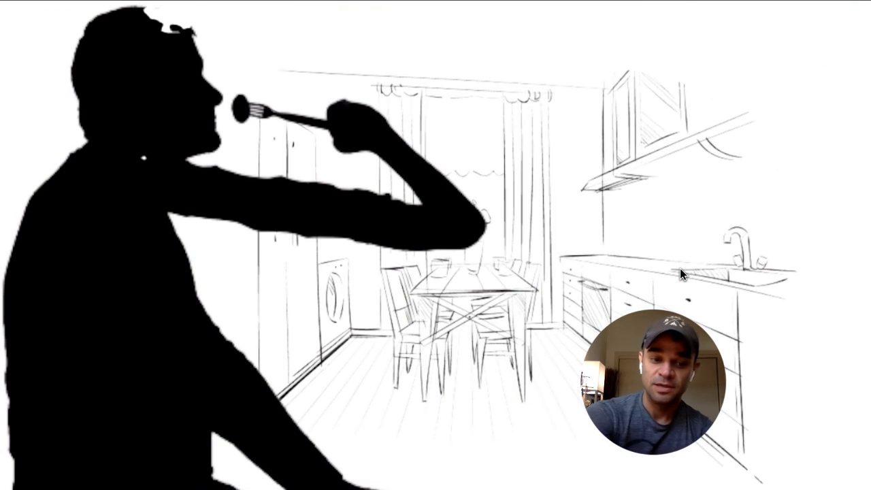
key(Escape)
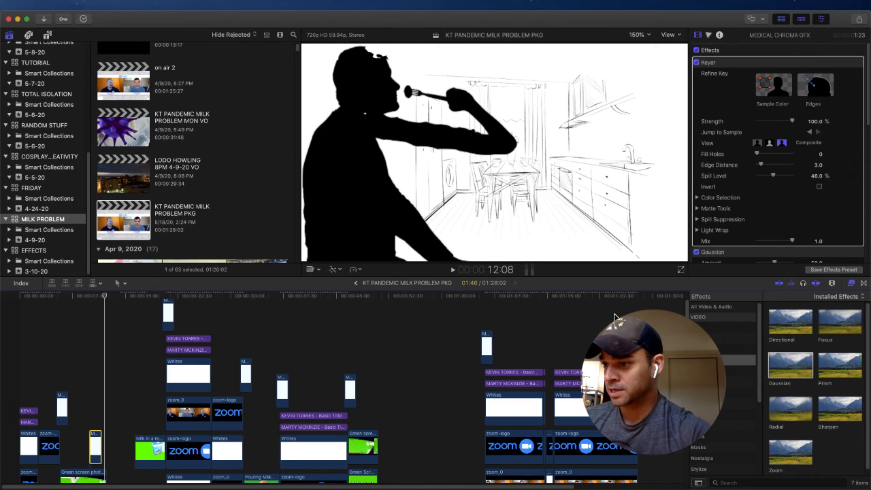
Step: Try the second medical graphics clip at an overall scale of 100%, with the playhead parked on the transition
click(94, 297)
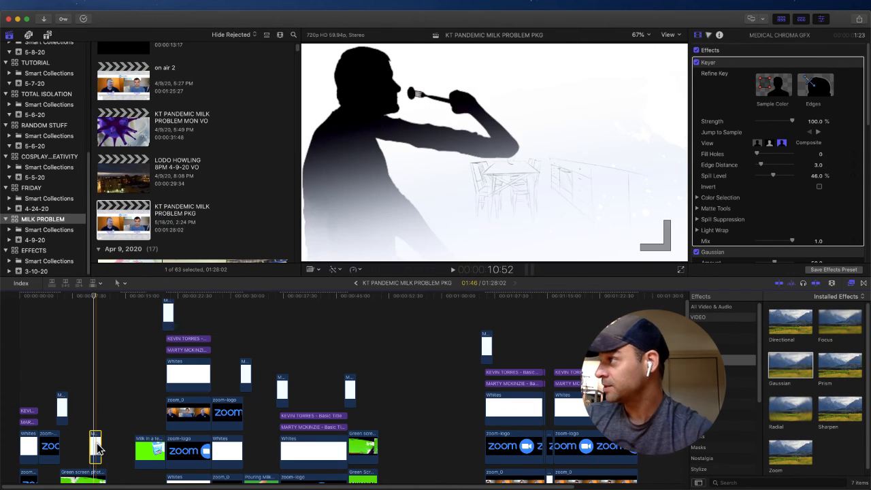
scroll(749, 181, down, 5)
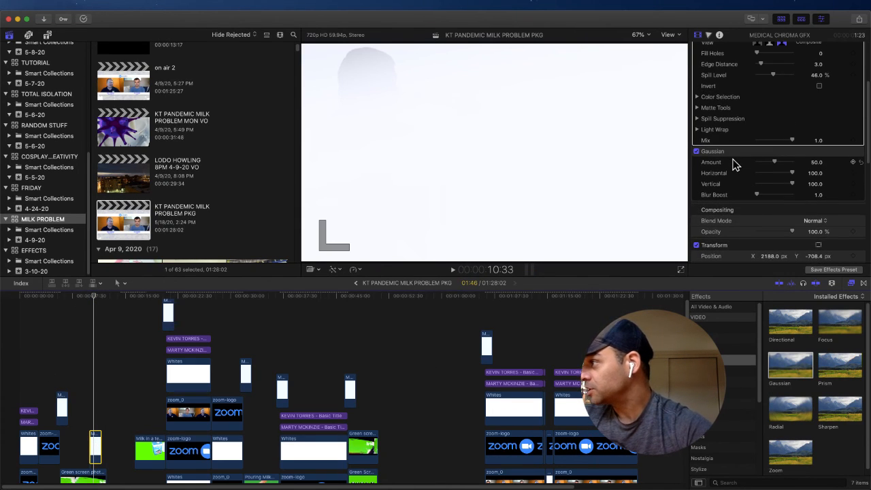
scroll(733, 136, up, 3)
scroll(733, 125, down, 8)
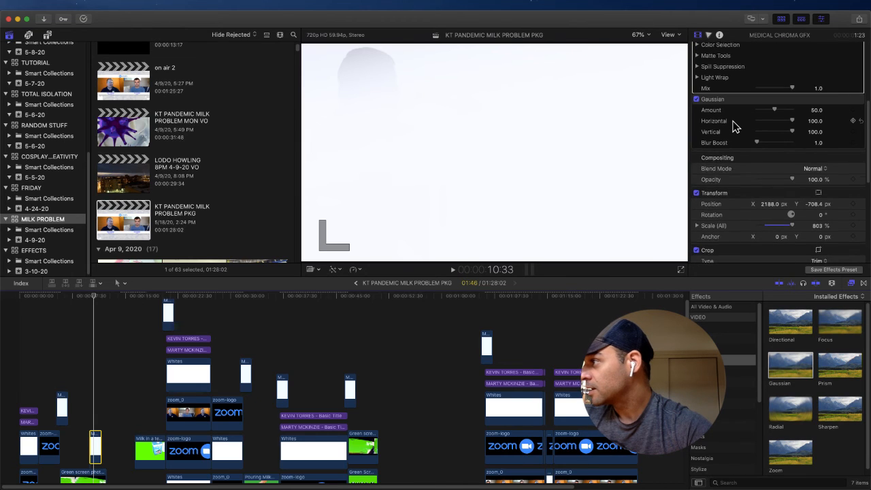
scroll(734, 127, down, 1)
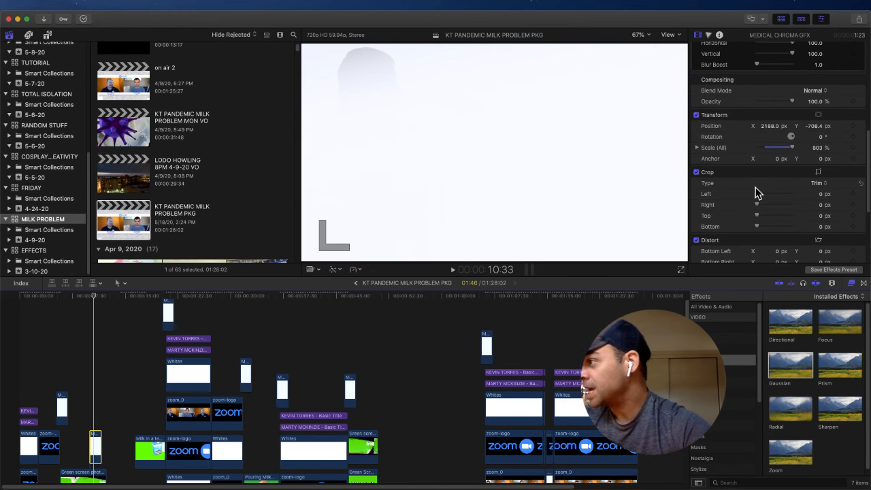
scroll(757, 191, down, 2)
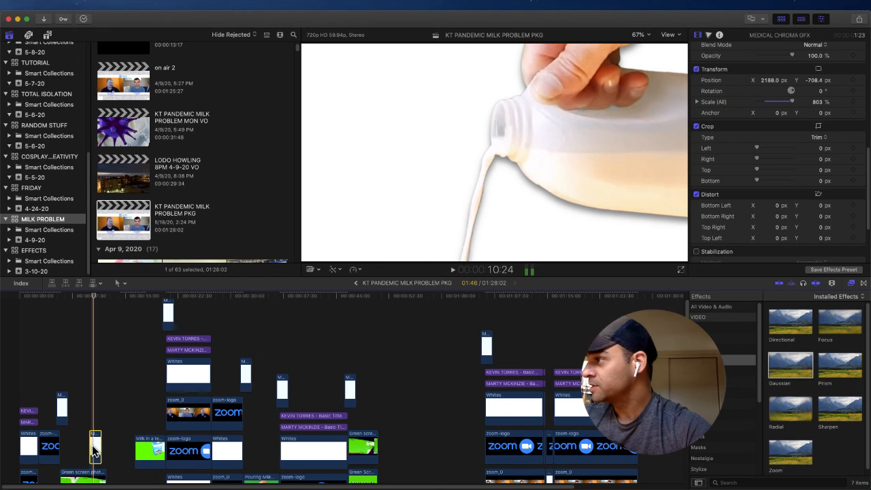
click(819, 103)
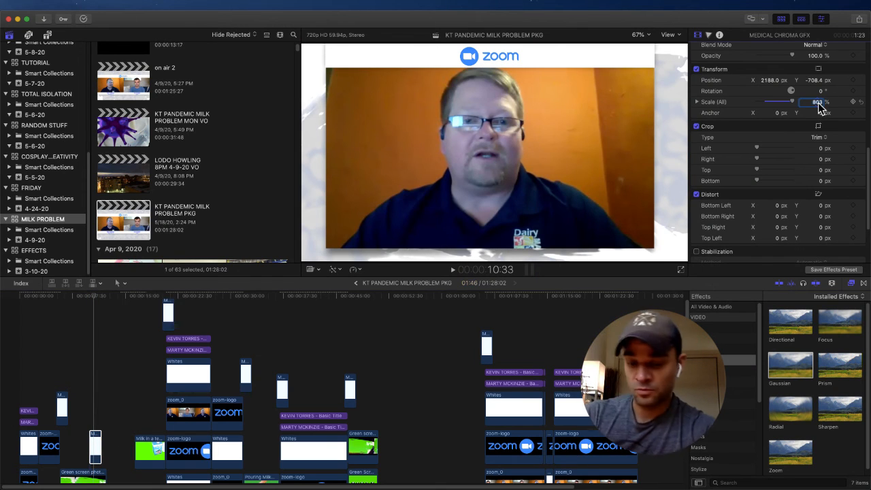
text(100)
key(Return)
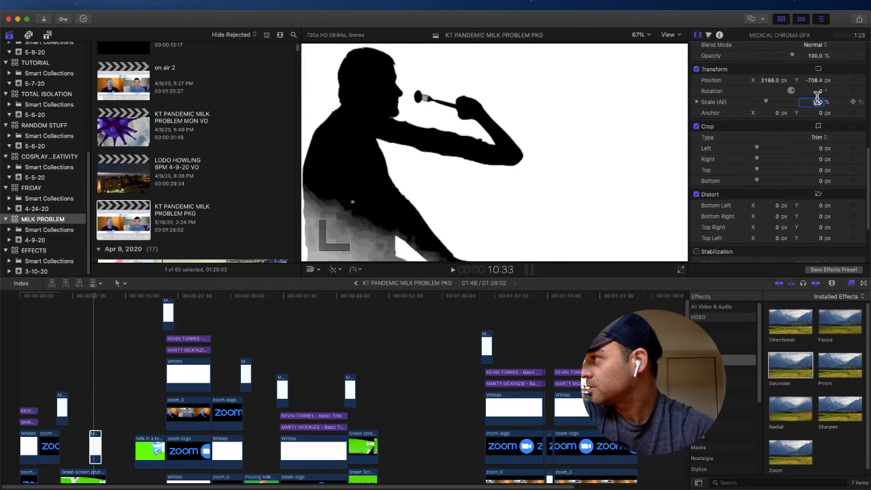
Step: Try the second medical graphics clip centred, with its X and Y position set to 0 px
click(815, 81)
click(773, 80)
text(0)
key(Return)
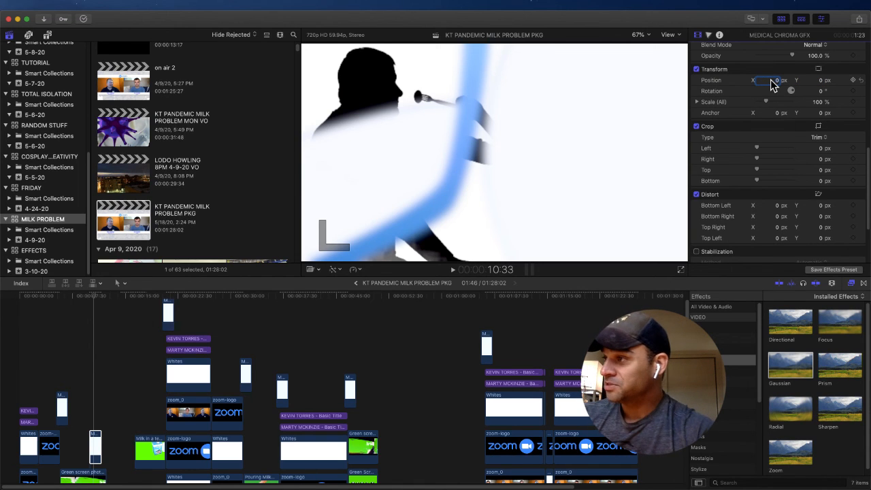
Step: Play the rescaled, centred transition from about 9:29, starting at the Colorado flag graphic
drag(91, 299, 86, 302)
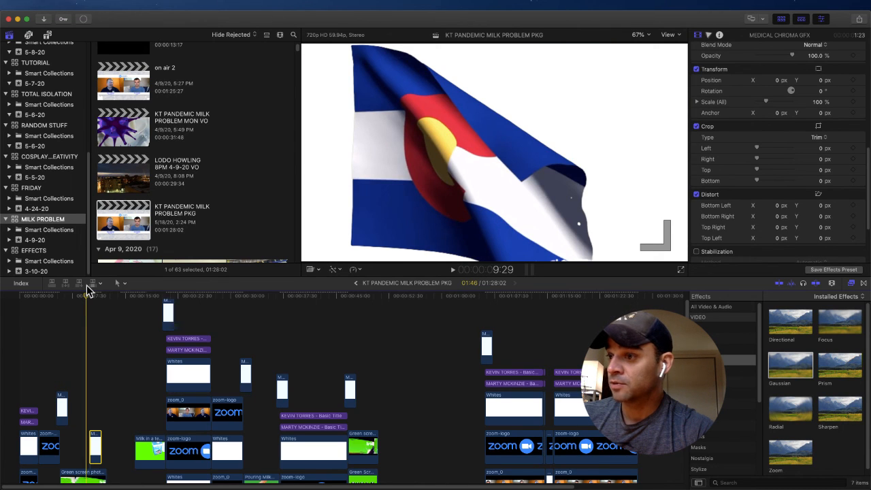
key(space)
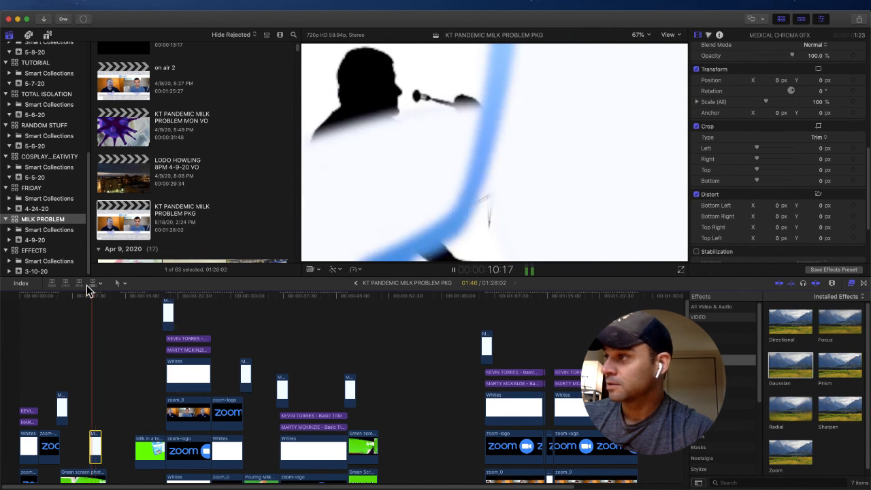
key(space)
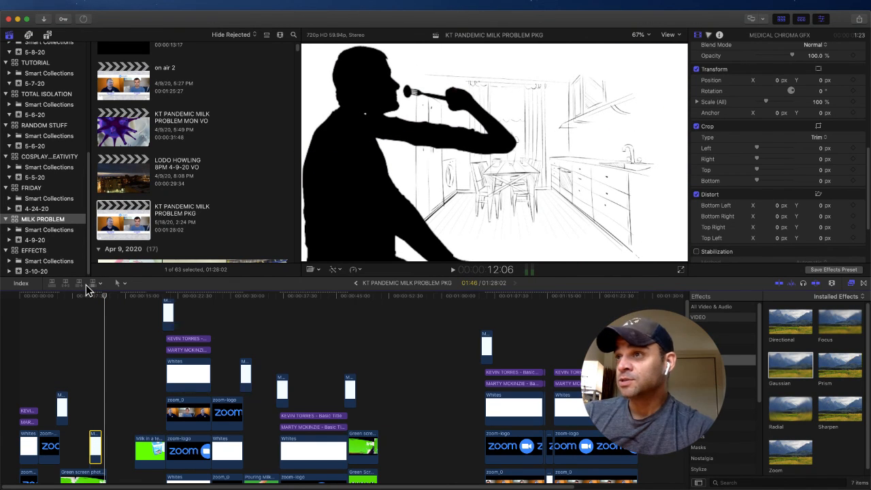
Step: Undo both position changes and the scale change on the second medical graphics clip
click(100, 5)
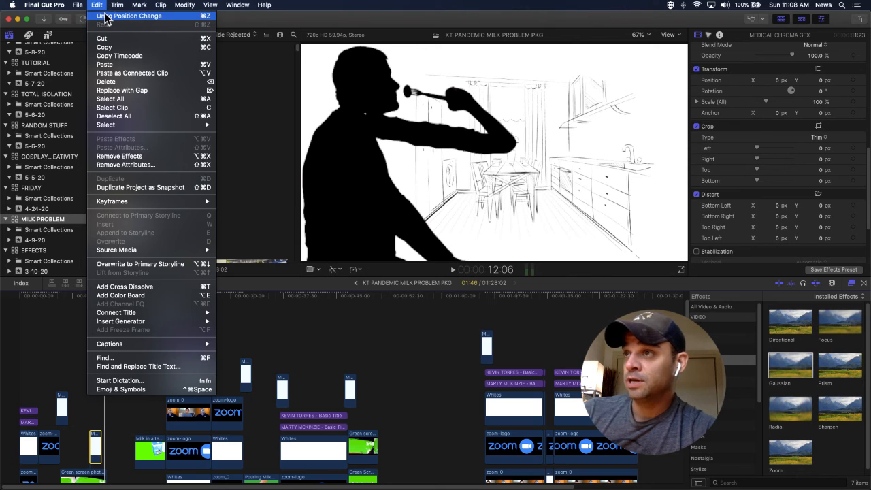
click(104, 16)
click(96, 5)
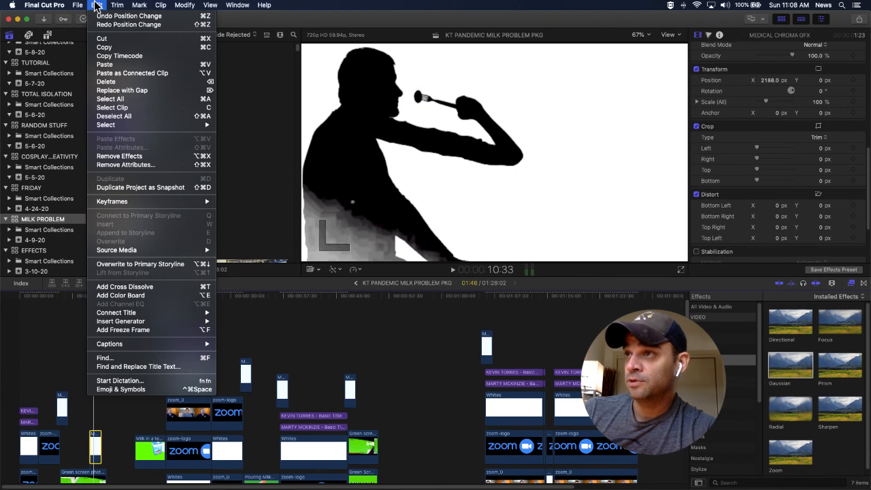
click(96, 15)
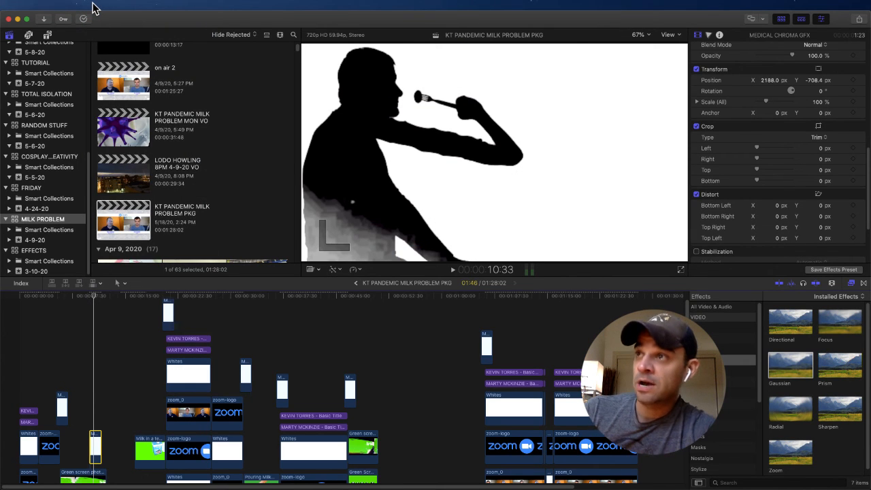
click(97, 4)
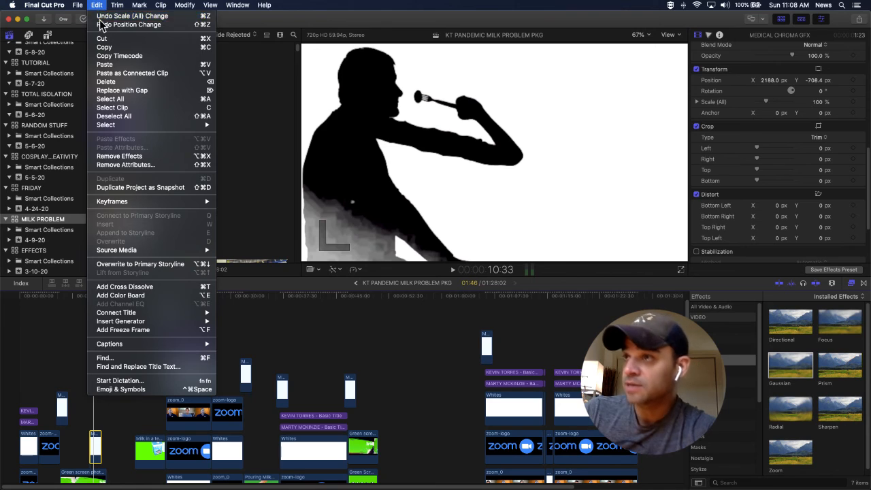
click(100, 16)
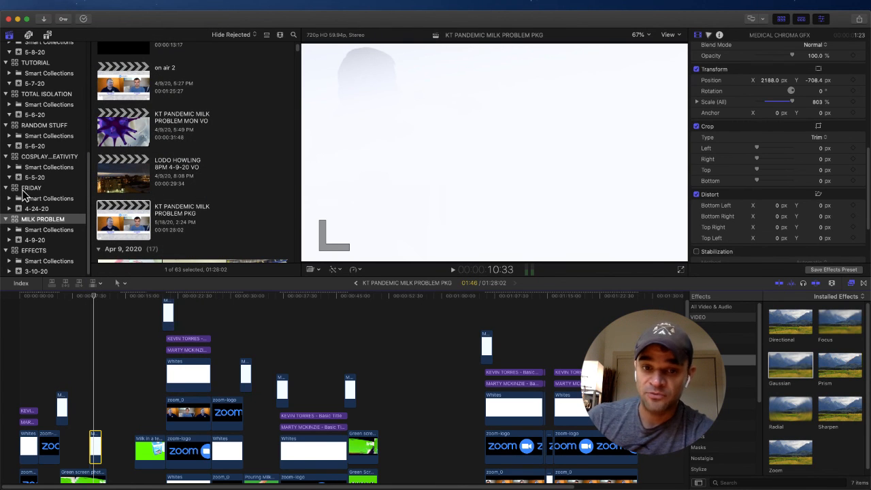